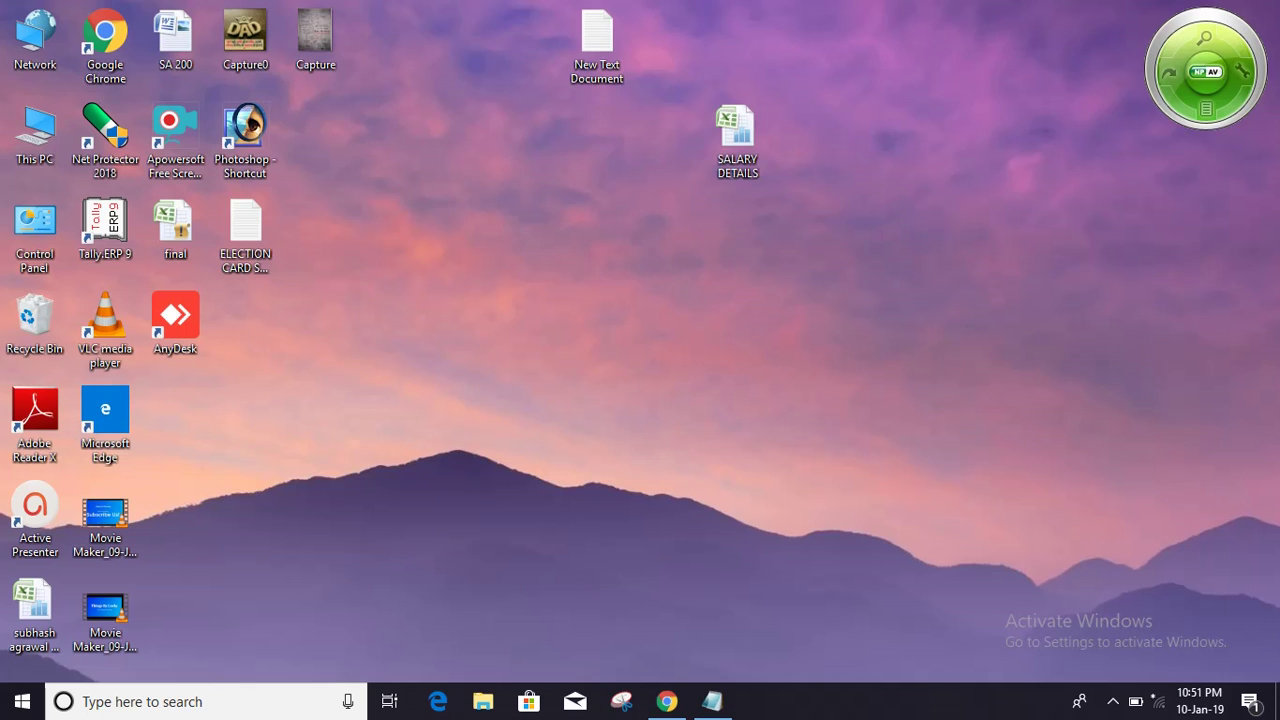
Leave the browser for the desktop and open the SALARY DETAILS workbook in Excel.
{"action": "left_click", "coordinate": [666, 701]}
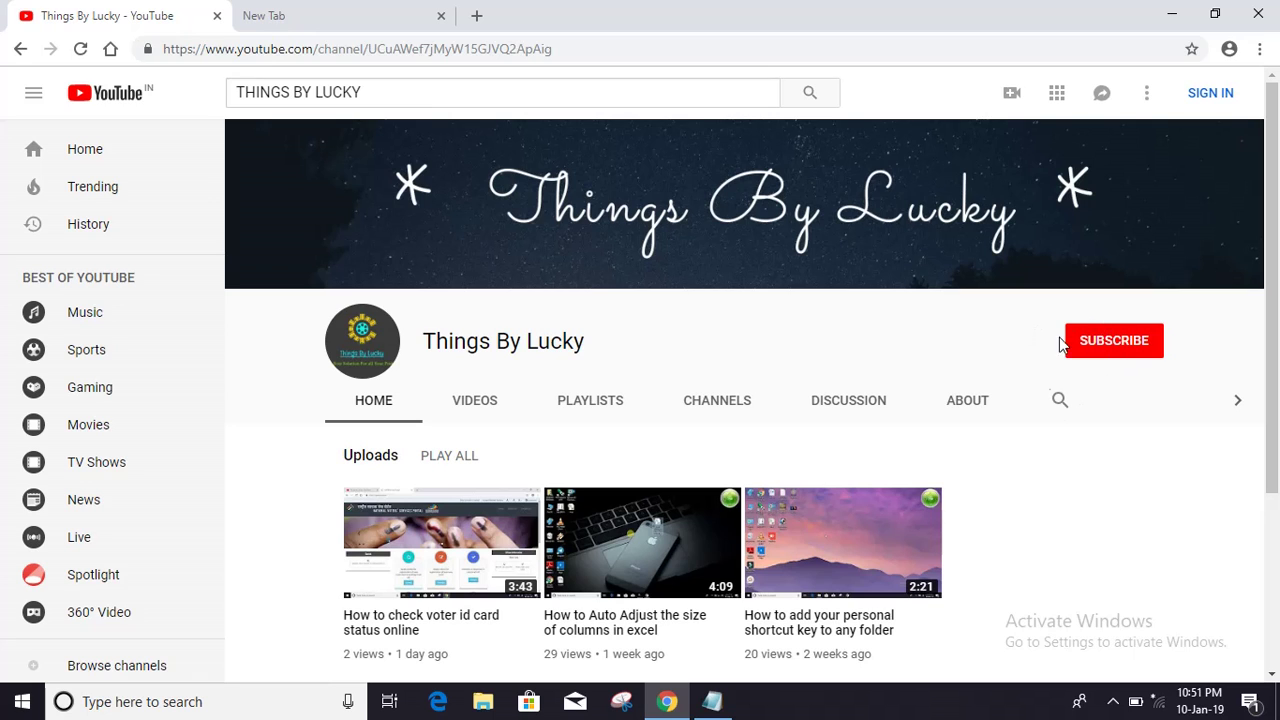
{"action": "left_click", "coordinate": [1160, 14]}
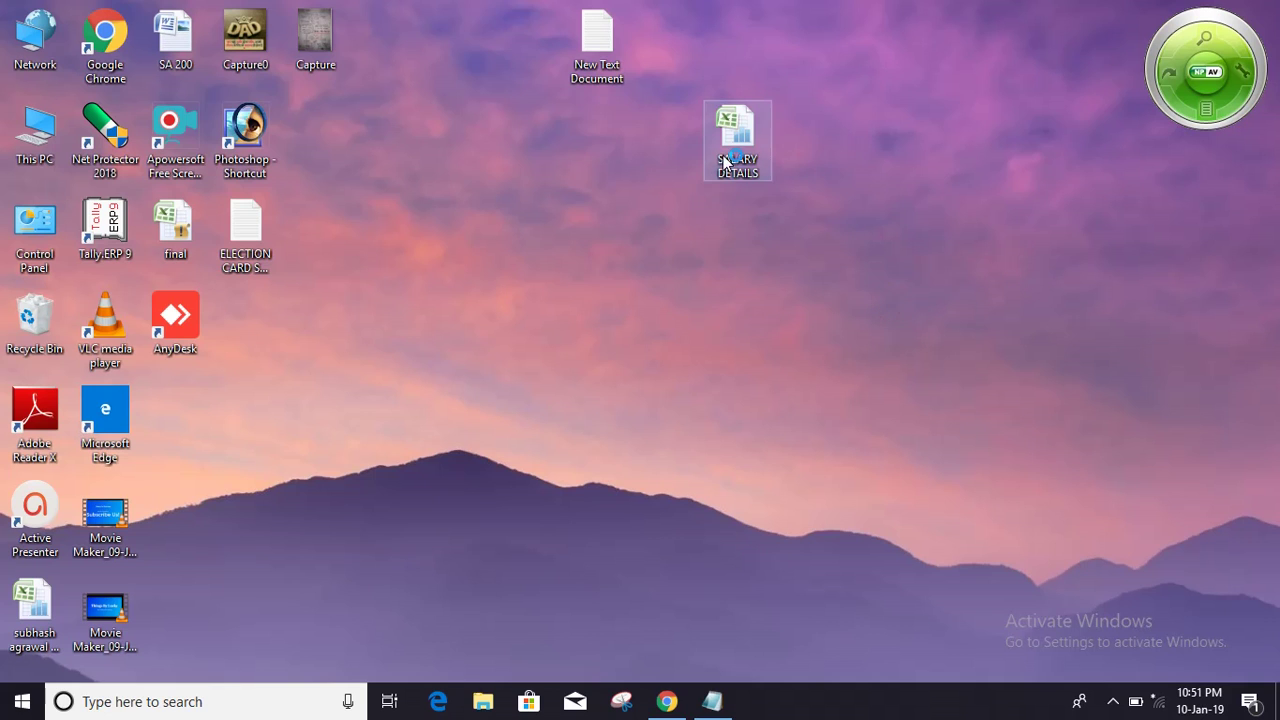
{"action": "left_click", "coordinate": [886, 206]}
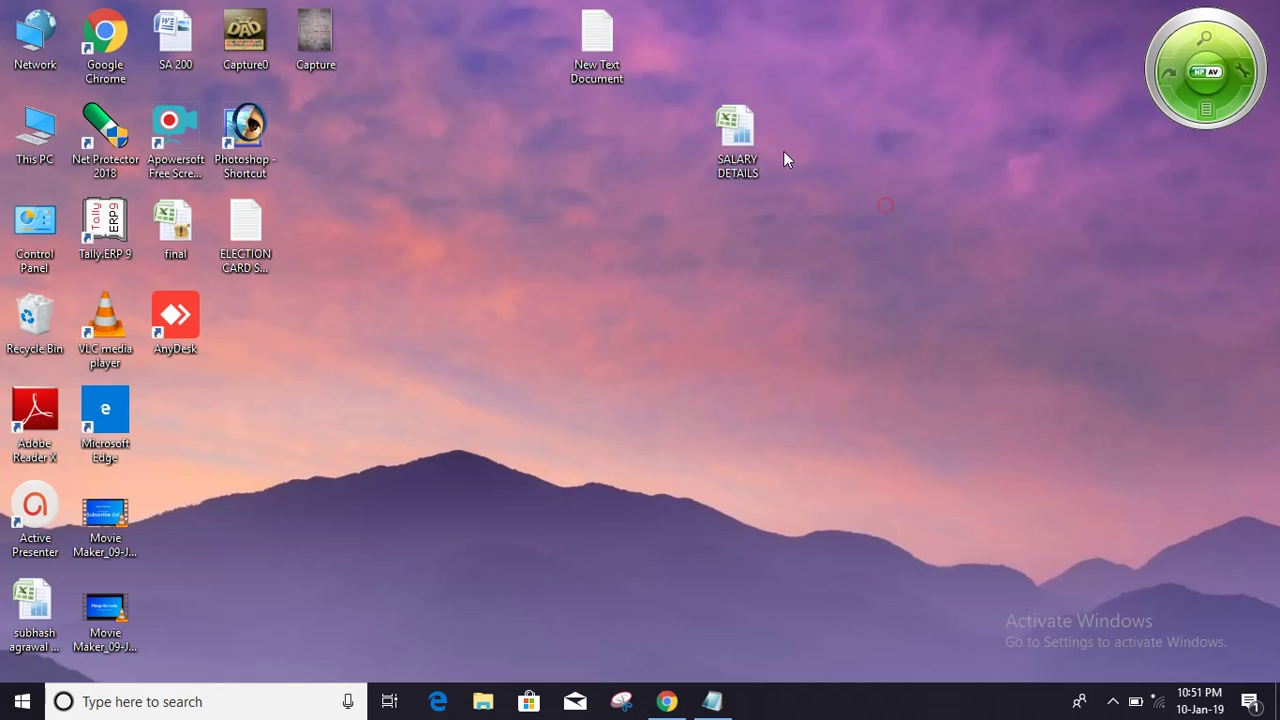
{"action": "double_click", "coordinate": [732, 136]}
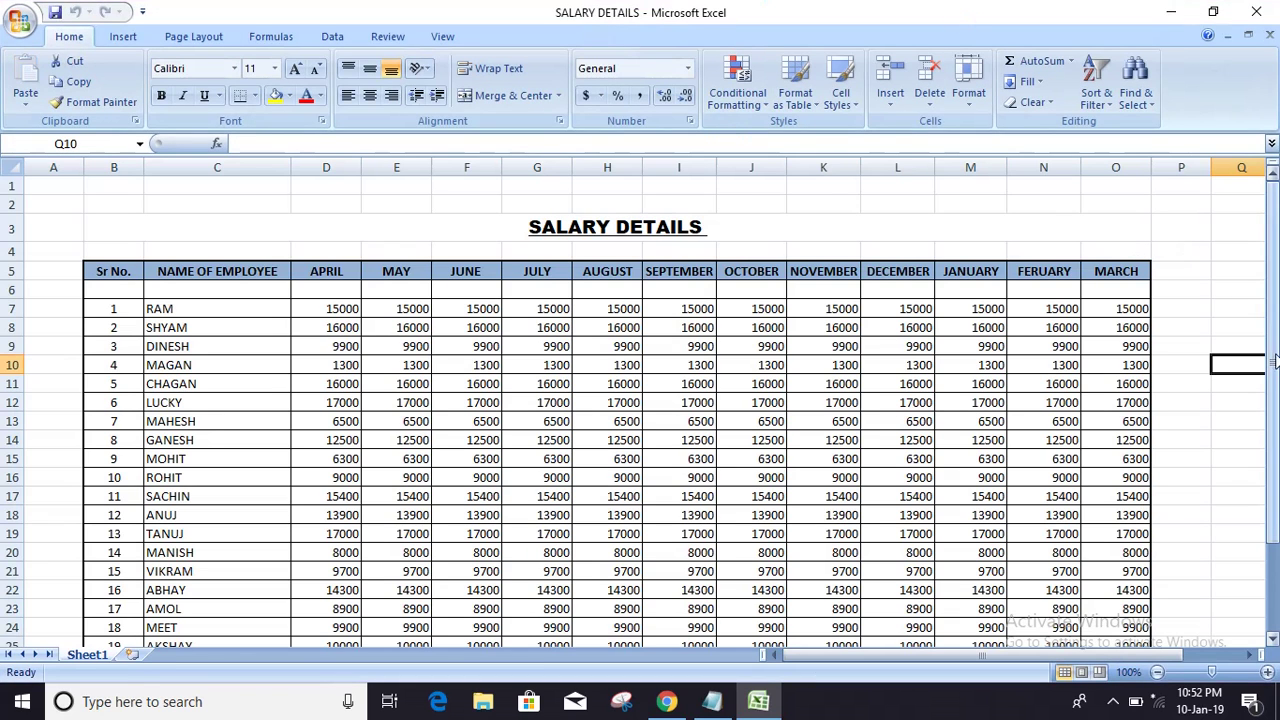
{"action": "left_click_drag", "start_coordinate": [1275, 330], "coordinate": [1275, 320]}
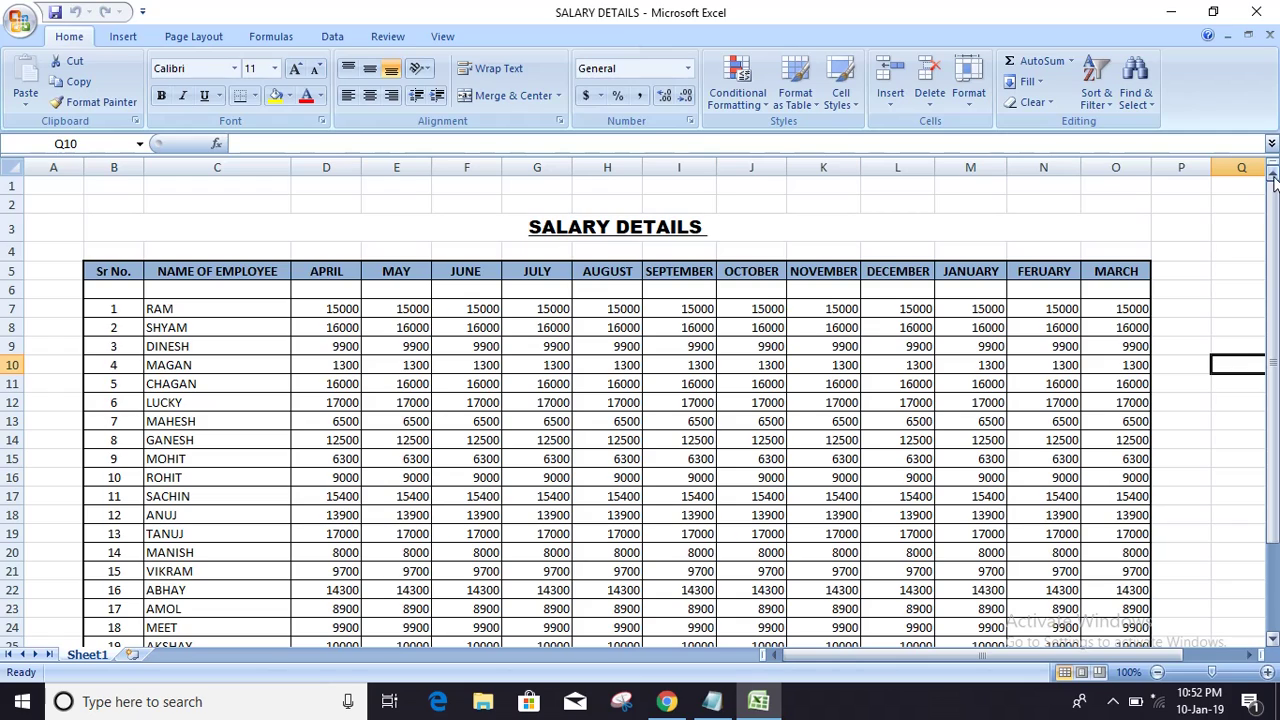
{"action": "left_click_drag", "start_coordinate": [1277, 285], "coordinate": [1273, 257]}
{"action": "mouse_move", "coordinate": [1274, 318]}
{"action": "left_mouse_down"}
{"action": "mouse_move", "coordinate": [1274, 330]}
{"action": "mouse_move", "coordinate": [1272, 185]}
{"action": "left_mouse_up"}
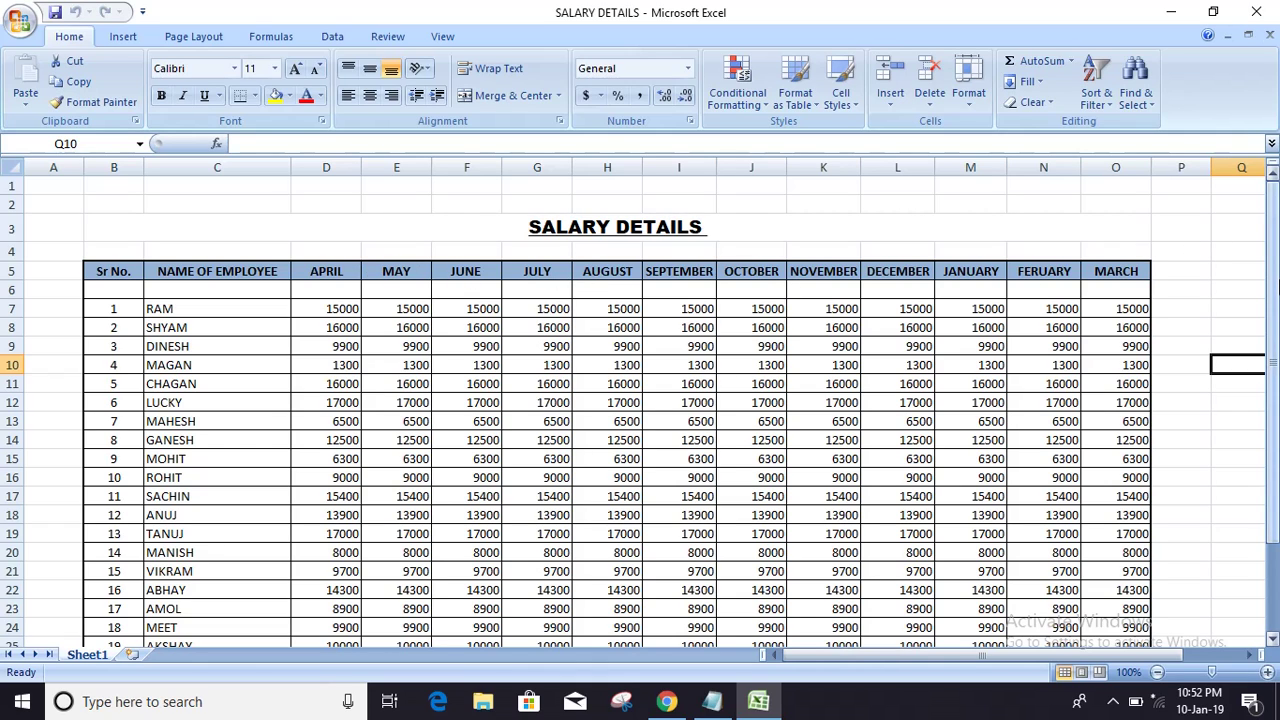
{"action": "left_click_drag", "start_coordinate": [1274, 258], "coordinate": [1272, 252]}
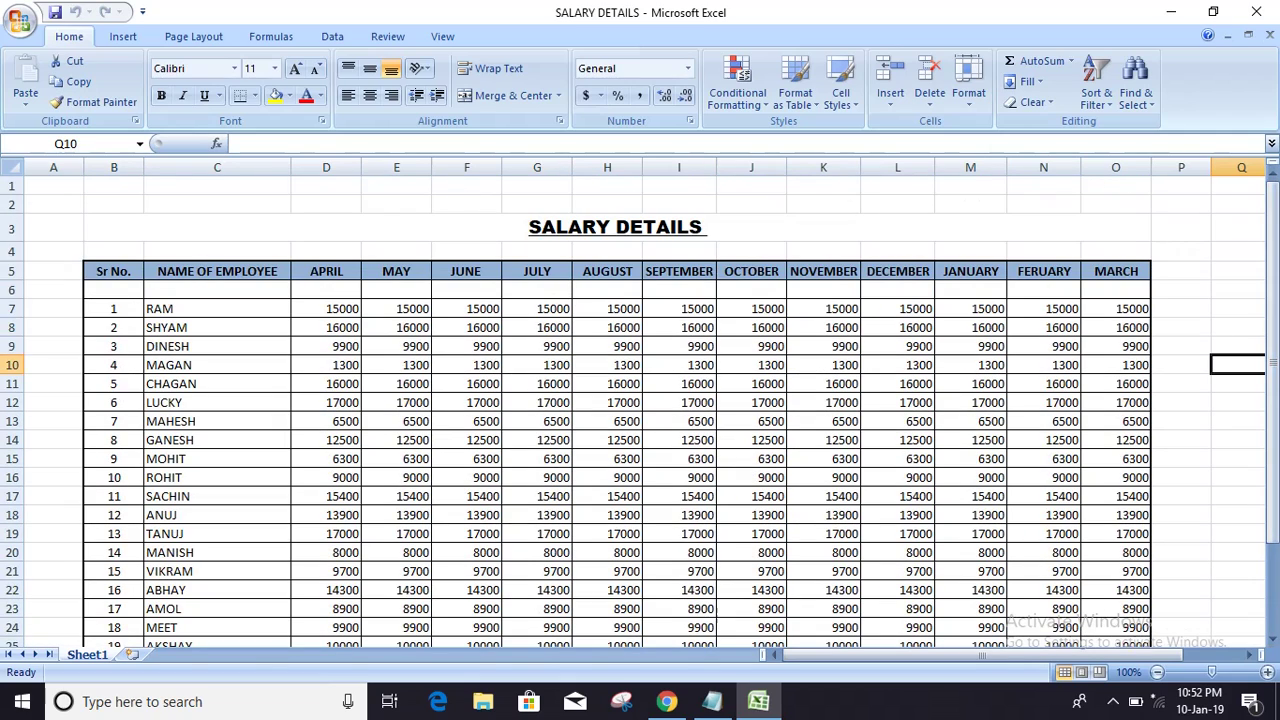
{"action": "left_click", "coordinate": [8, 271]}
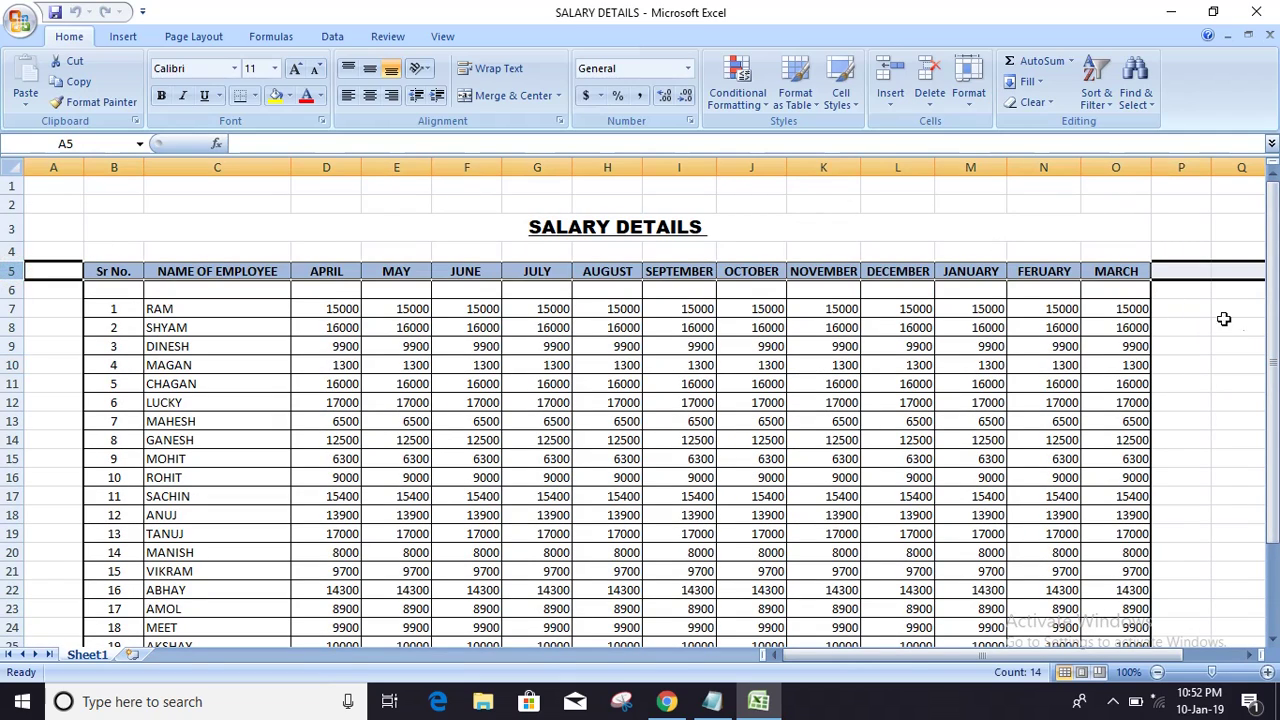
{"action": "left_click_drag", "start_coordinate": [1270, 288], "coordinate": [1276, 312]}
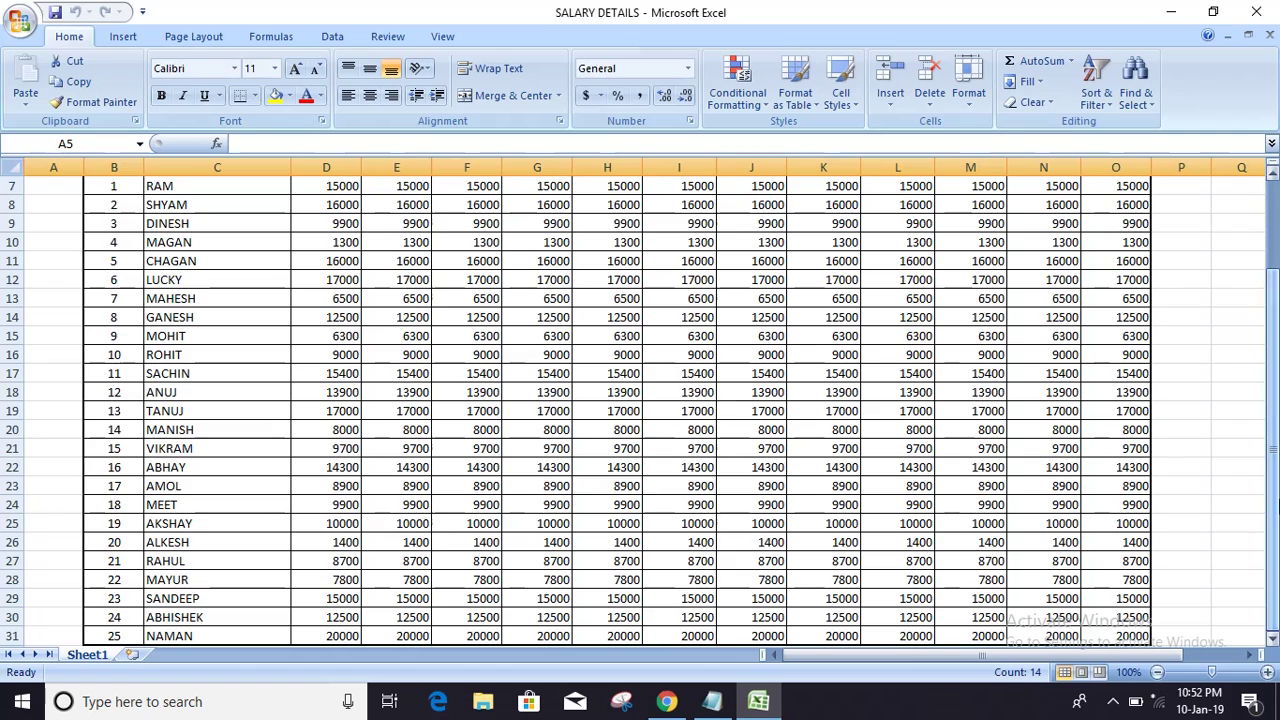
{"action": "left_click", "coordinate": [594, 434]}
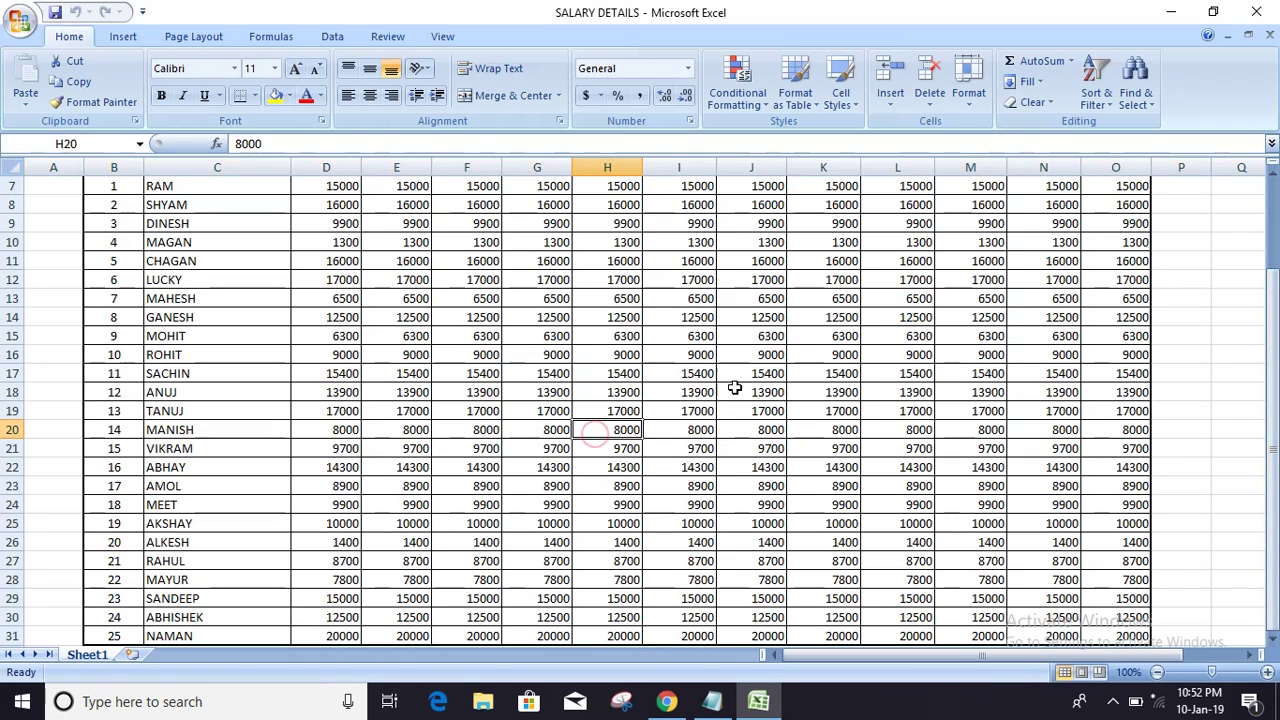
{"action": "left_click", "coordinate": [805, 373]}
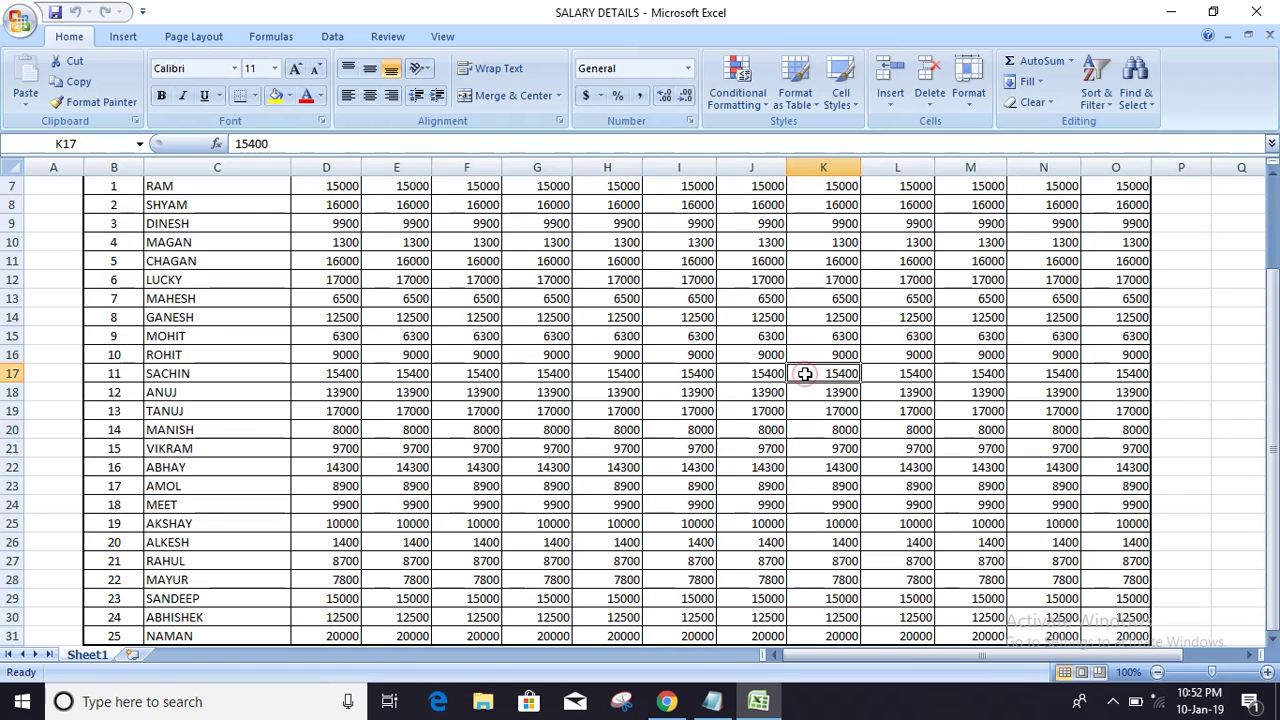
{"action": "left_click", "coordinate": [613, 357]}
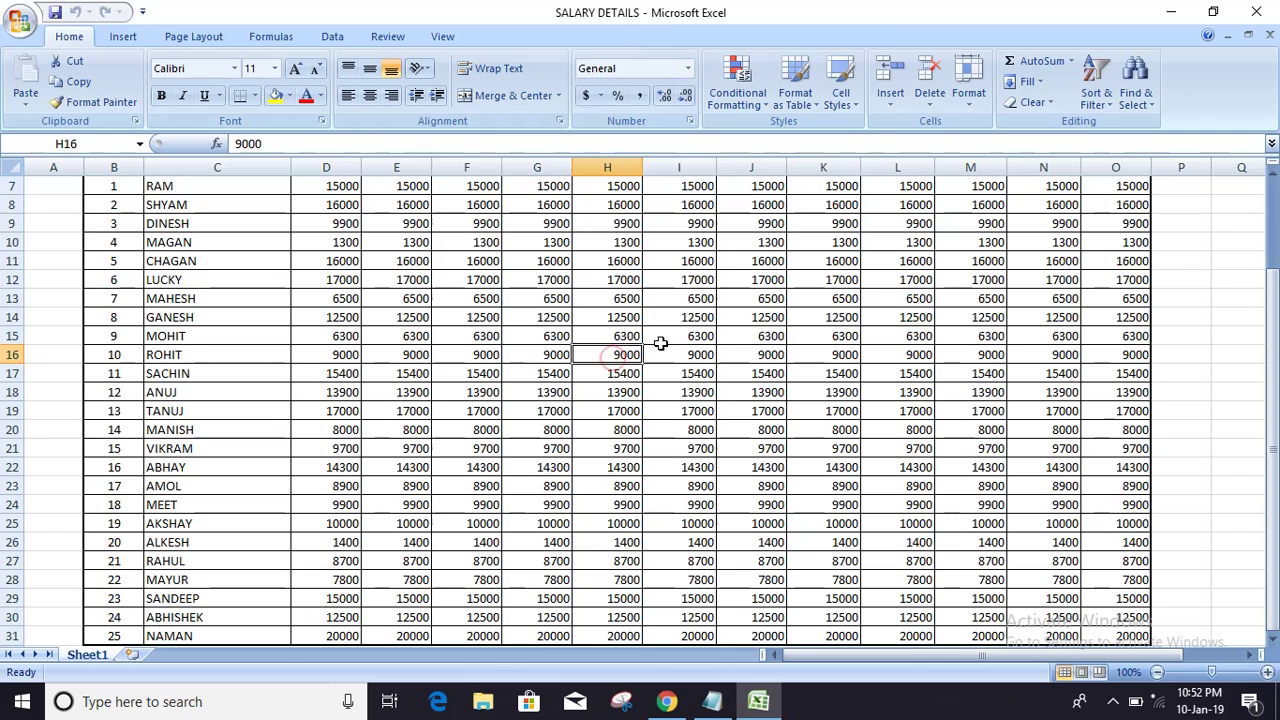
{"action": "left_click", "coordinate": [955, 330]}
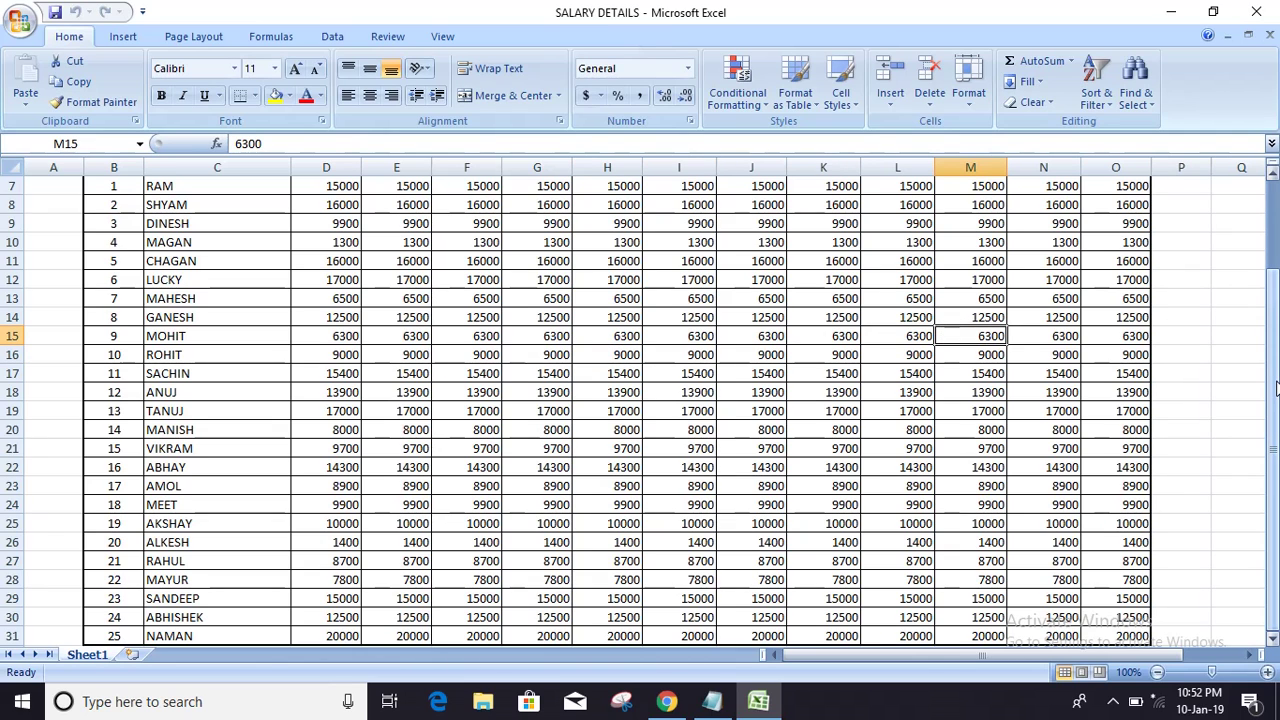
{"action": "left_click_drag", "start_coordinate": [1276, 388], "coordinate": [1275, 370]}
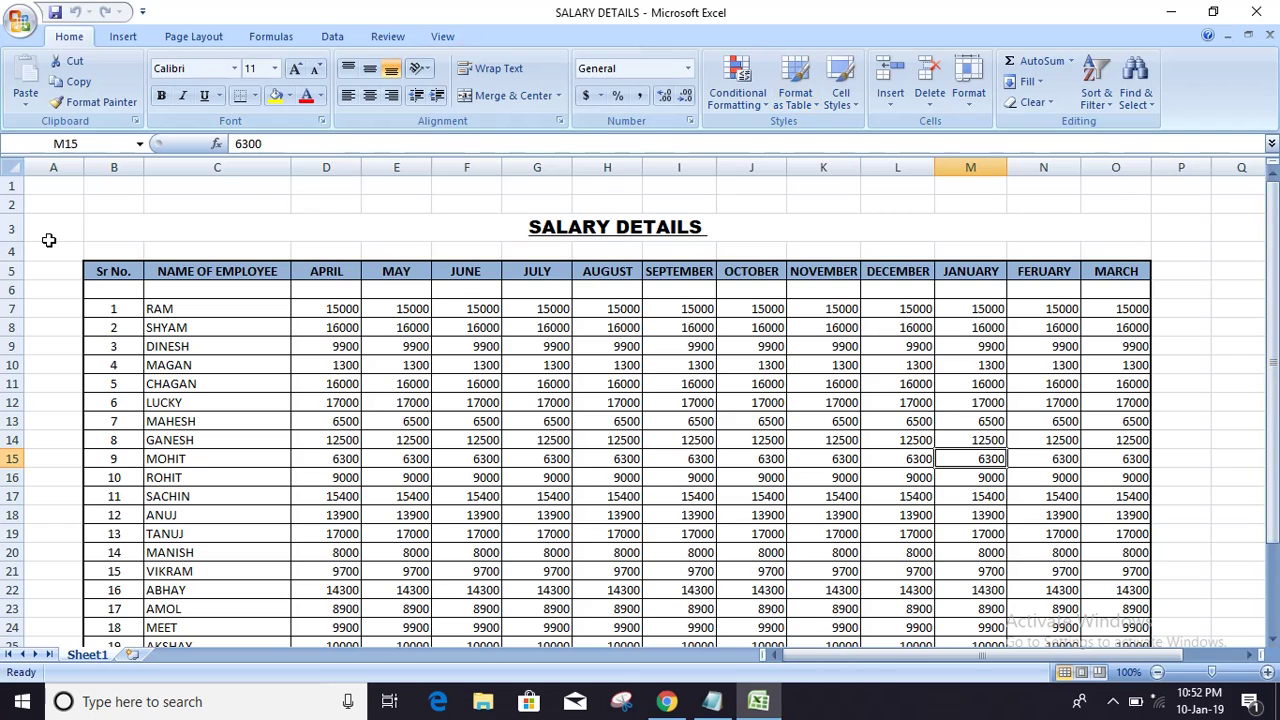
{"action": "left_click", "coordinate": [6, 266]}
{"action": "left_click", "coordinate": [8, 270]}
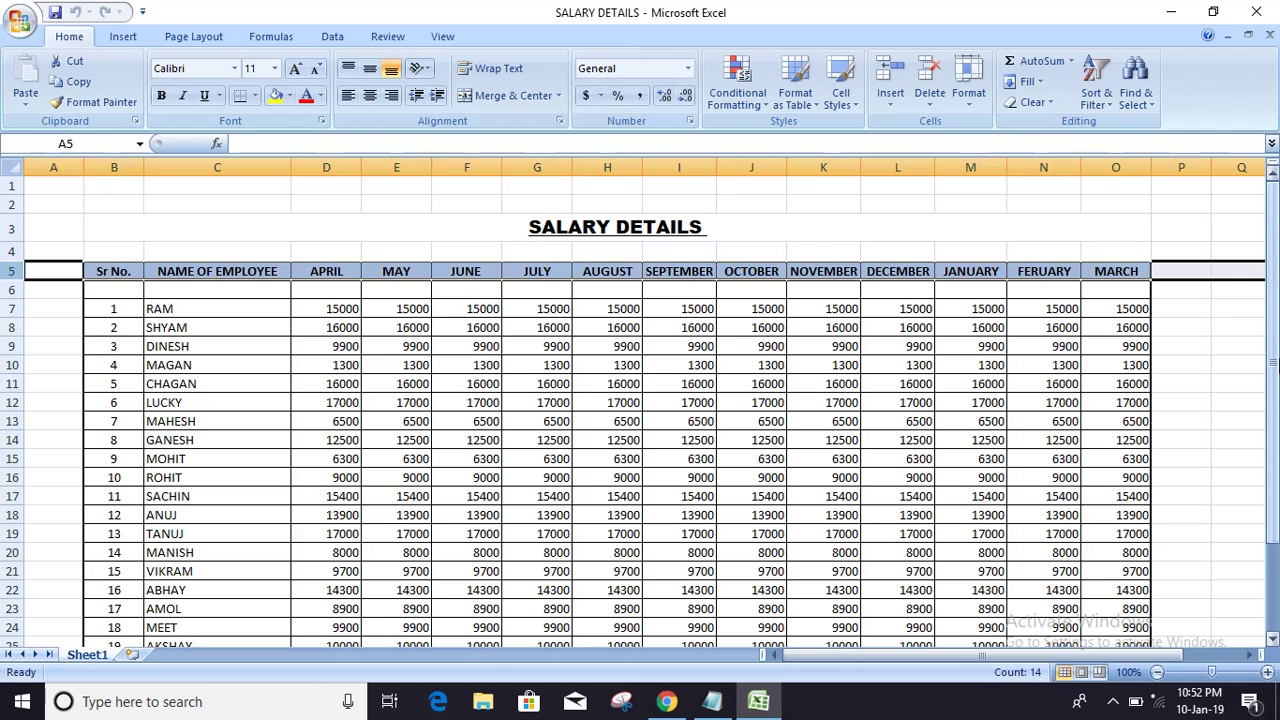
{"action": "left_click", "coordinate": [1231, 360]}
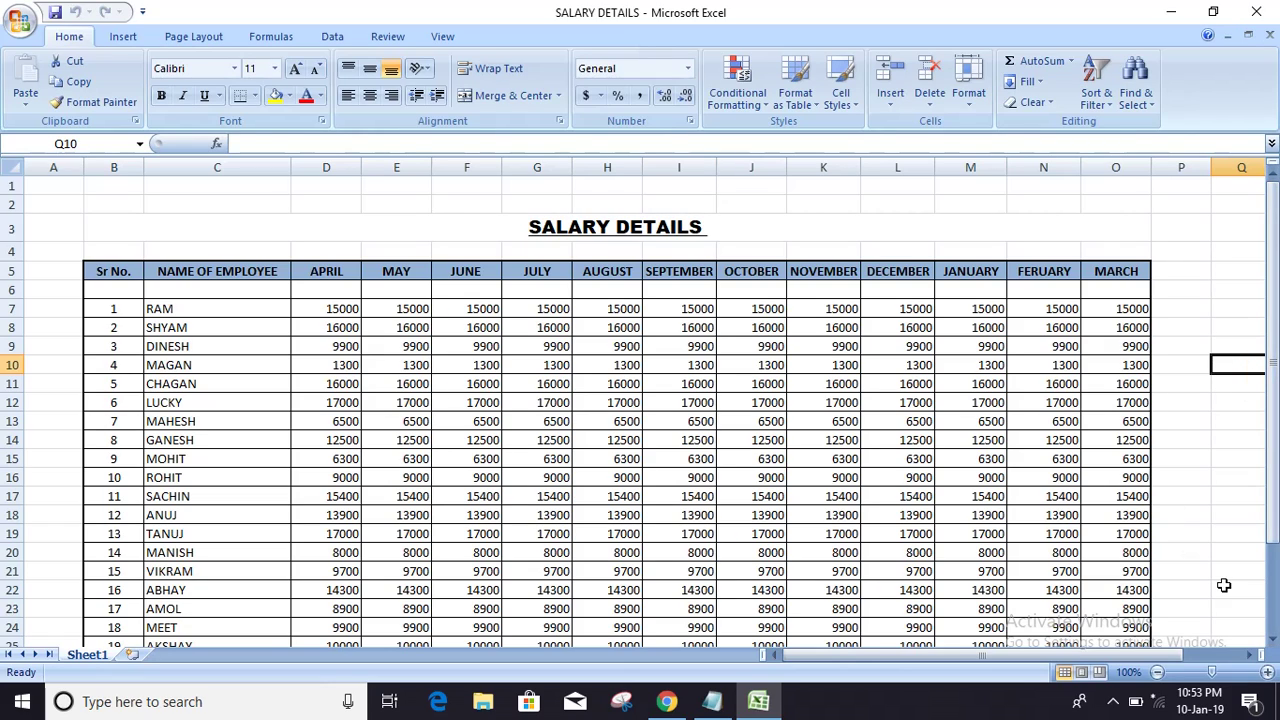
{"action": "left_click", "coordinate": [1075, 660]}
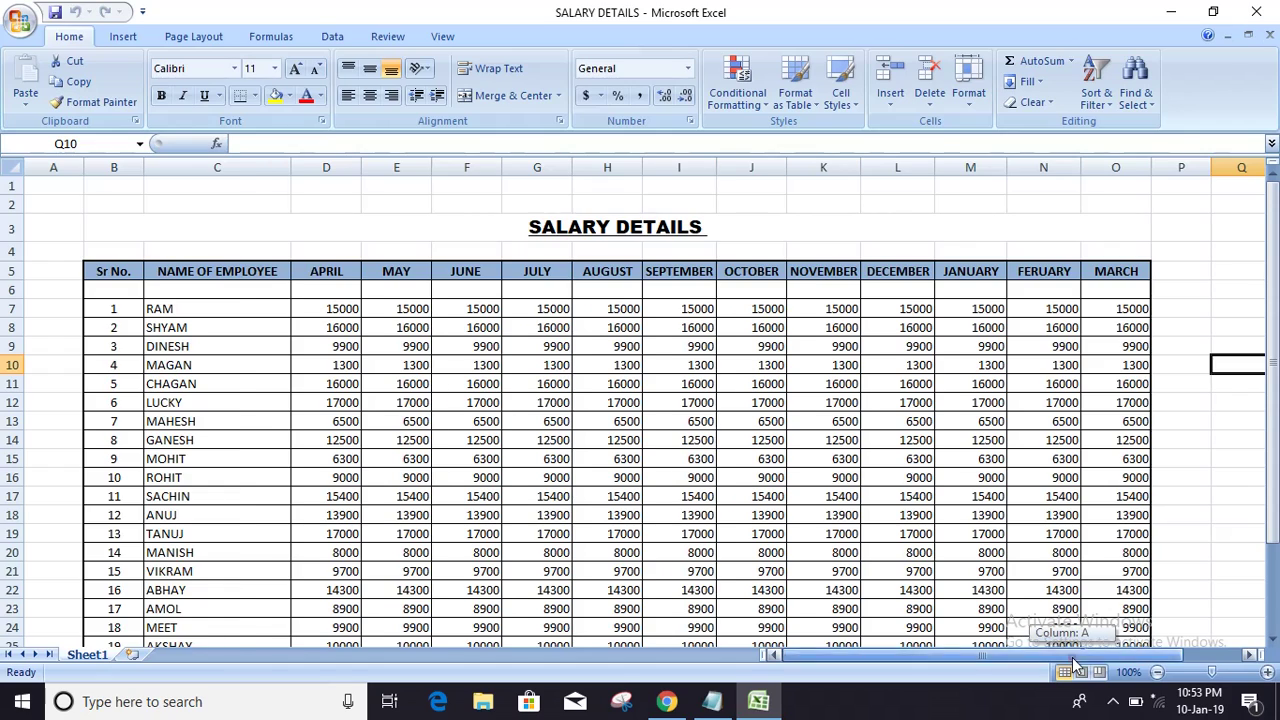
{"action": "left_click_drag", "start_coordinate": [1075, 660], "coordinate": [1198, 670]}
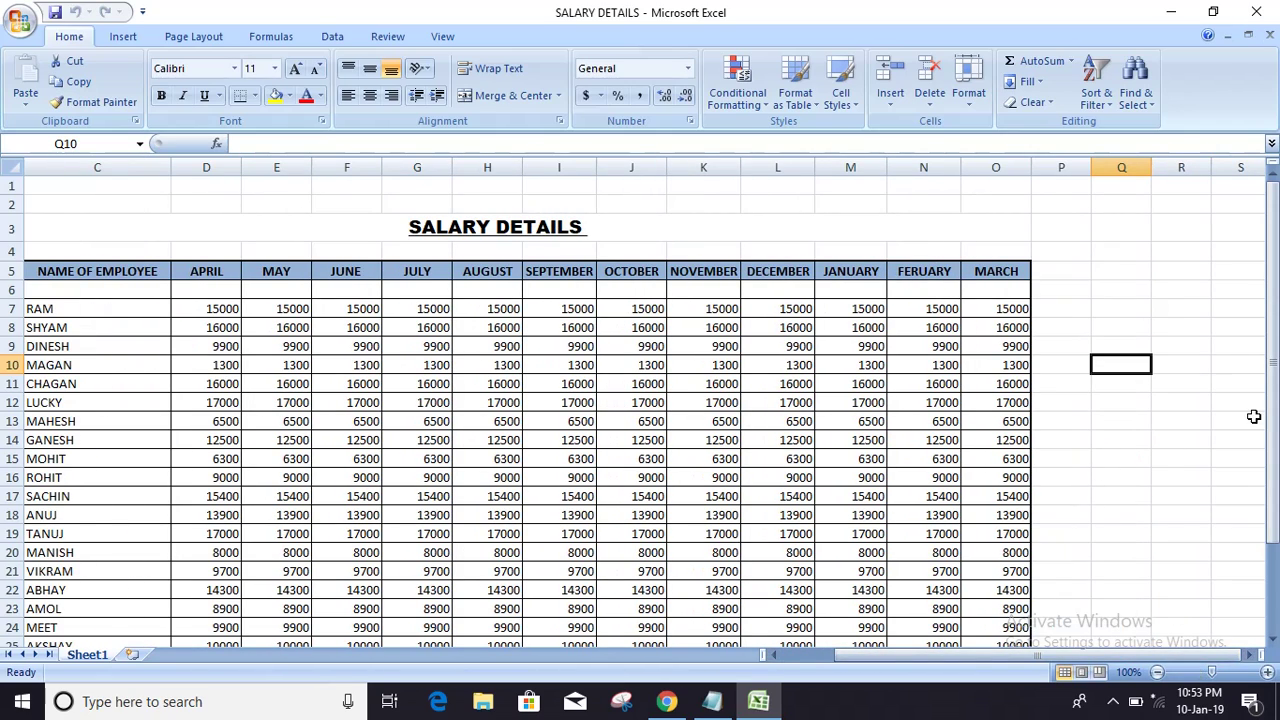
{"action": "scroll", "coordinate": [1161, 515], "scroll_direction": "down", "scroll_amount": 2}
{"action": "scroll", "coordinate": [1161, 515], "scroll_direction": "down", "scroll_amount": 2}
{"action": "scroll", "coordinate": [1161, 515], "scroll_direction": "up", "scroll_amount": 3}
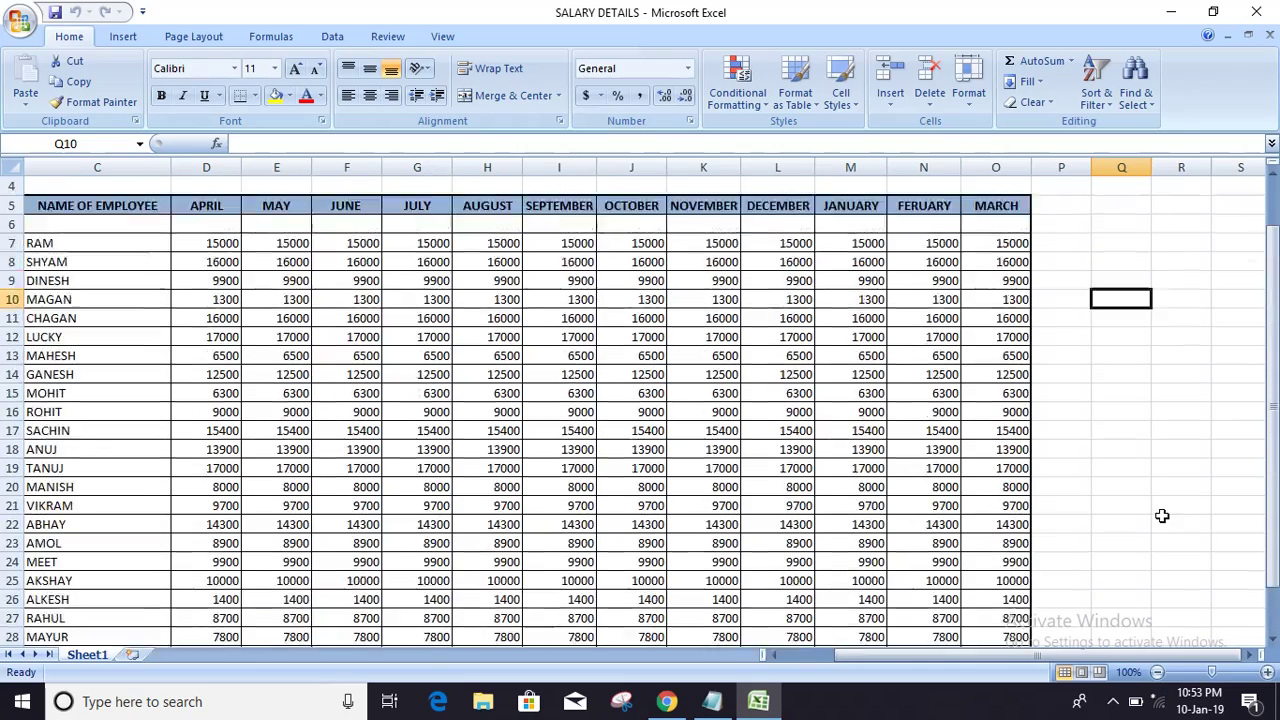
{"action": "scroll", "coordinate": [1161, 515], "scroll_direction": "up", "scroll_amount": 1}
{"action": "scroll", "coordinate": [1161, 515], "scroll_direction": "down", "scroll_amount": 1}
{"action": "scroll", "coordinate": [1161, 515], "scroll_direction": "down", "scroll_amount": 1}
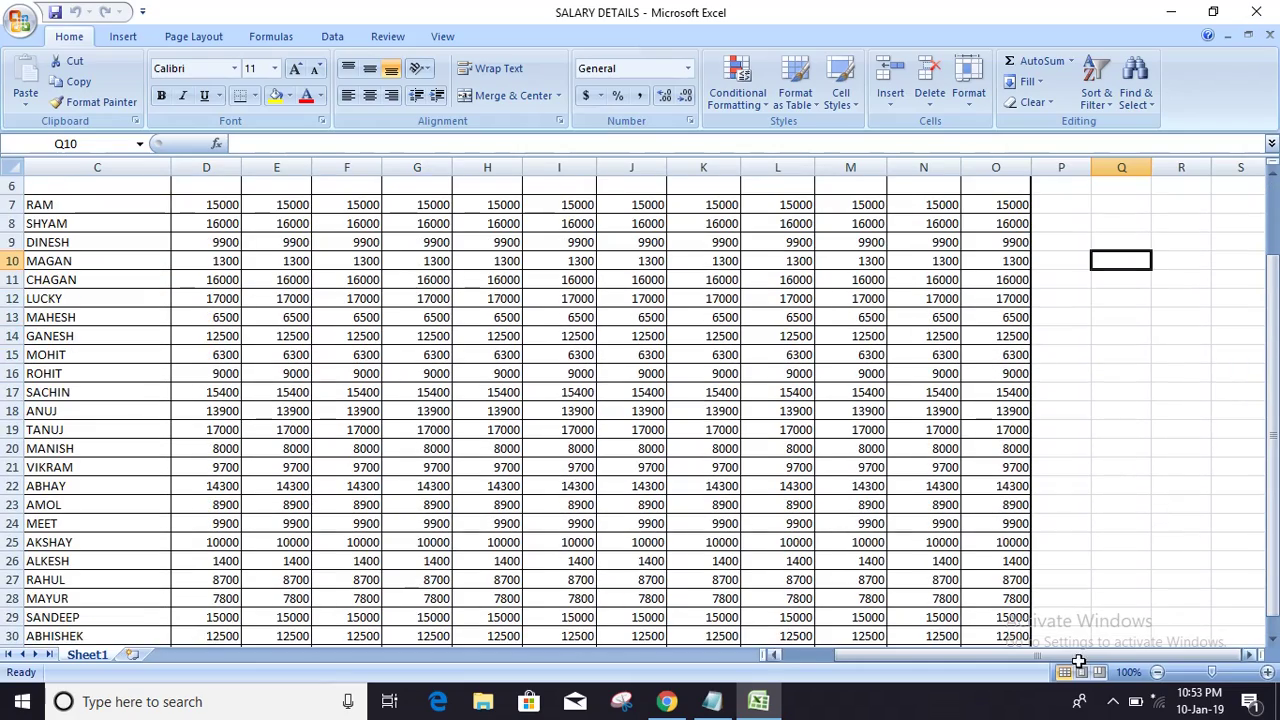
{"action": "mouse_move", "coordinate": [1104, 655]}
{"action": "left_mouse_down"}
{"action": "mouse_move", "coordinate": [1172, 658]}
{"action": "mouse_move", "coordinate": [1104, 656]}
{"action": "left_mouse_up"}
{"action": "scroll", "coordinate": [485, 445], "scroll_direction": "up", "scroll_amount": 1}
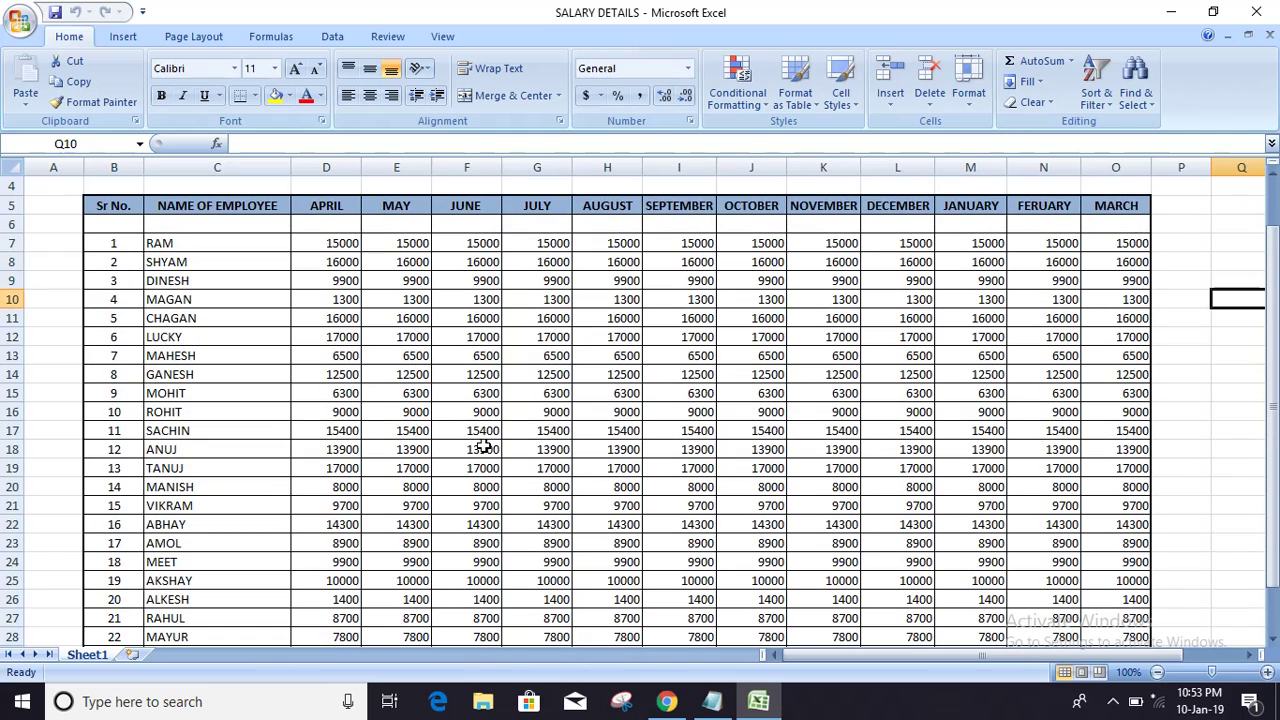
{"action": "scroll", "coordinate": [418, 306], "scroll_direction": "up", "scroll_amount": 1}
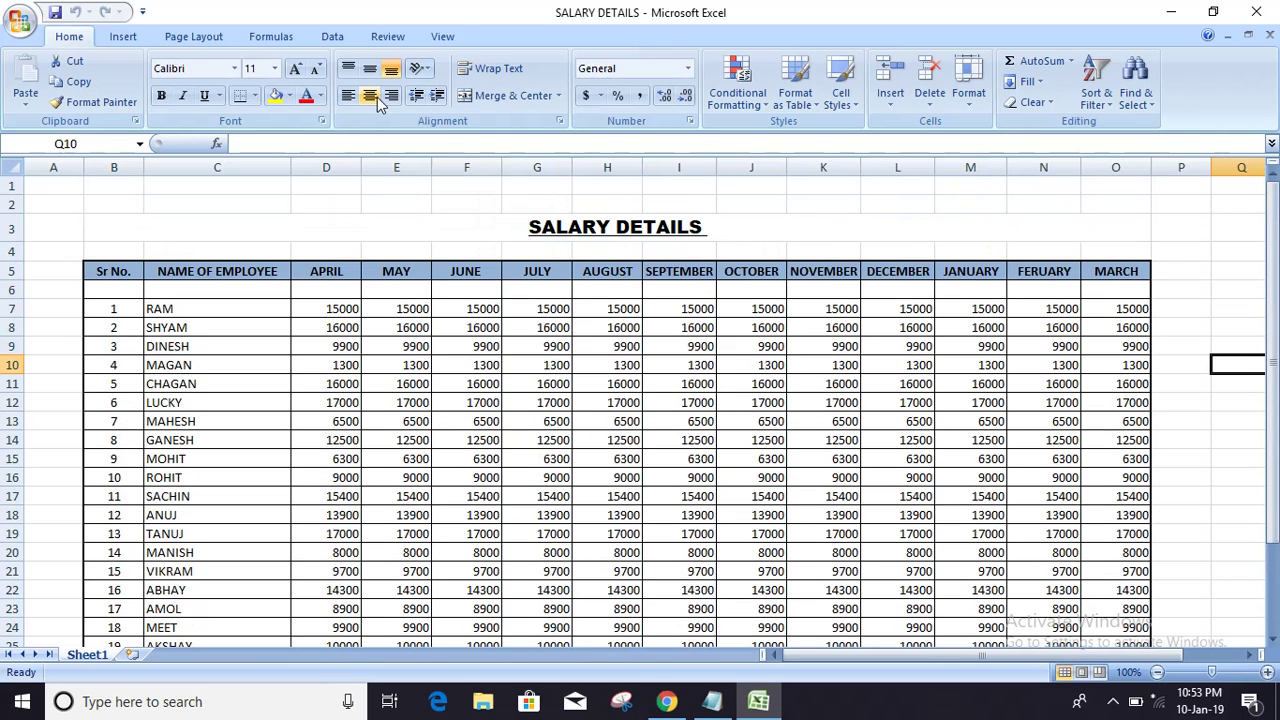
Browse the View tab's Freeze Panes choices, select row 1, then select title cell B3.
{"action": "left_click", "coordinate": [443, 38]}
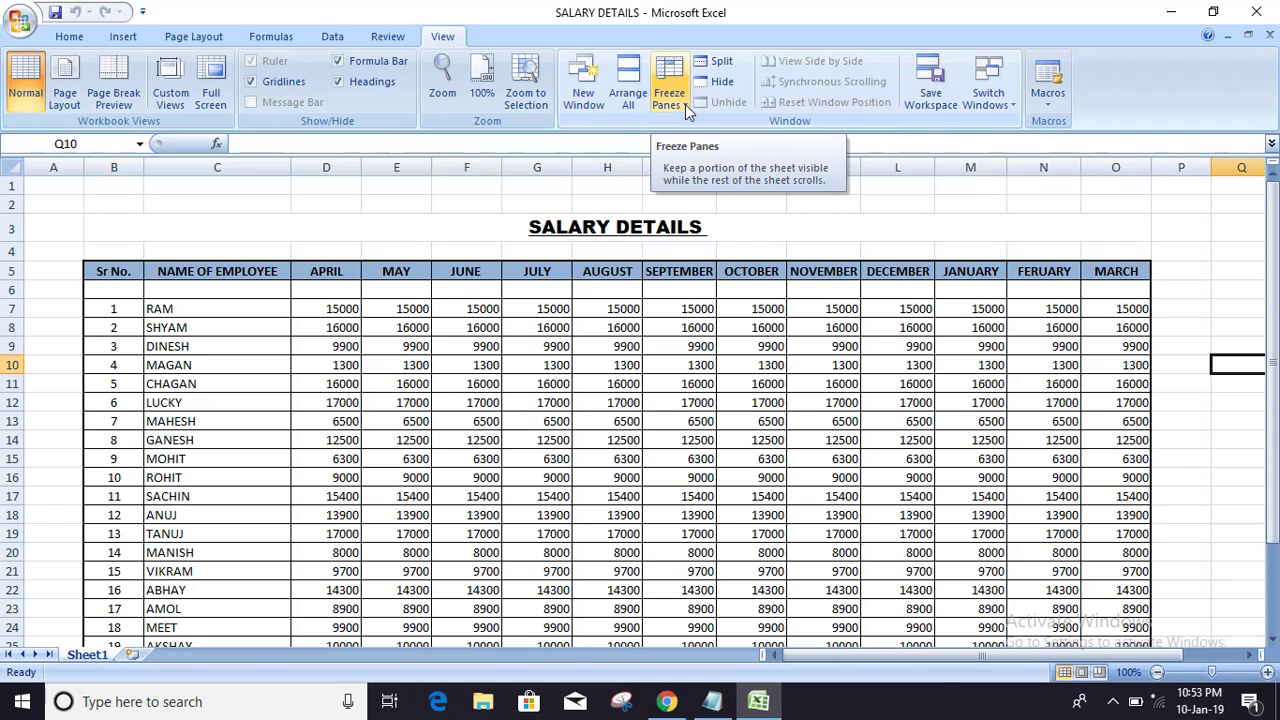
{"action": "left_click", "coordinate": [686, 110]}
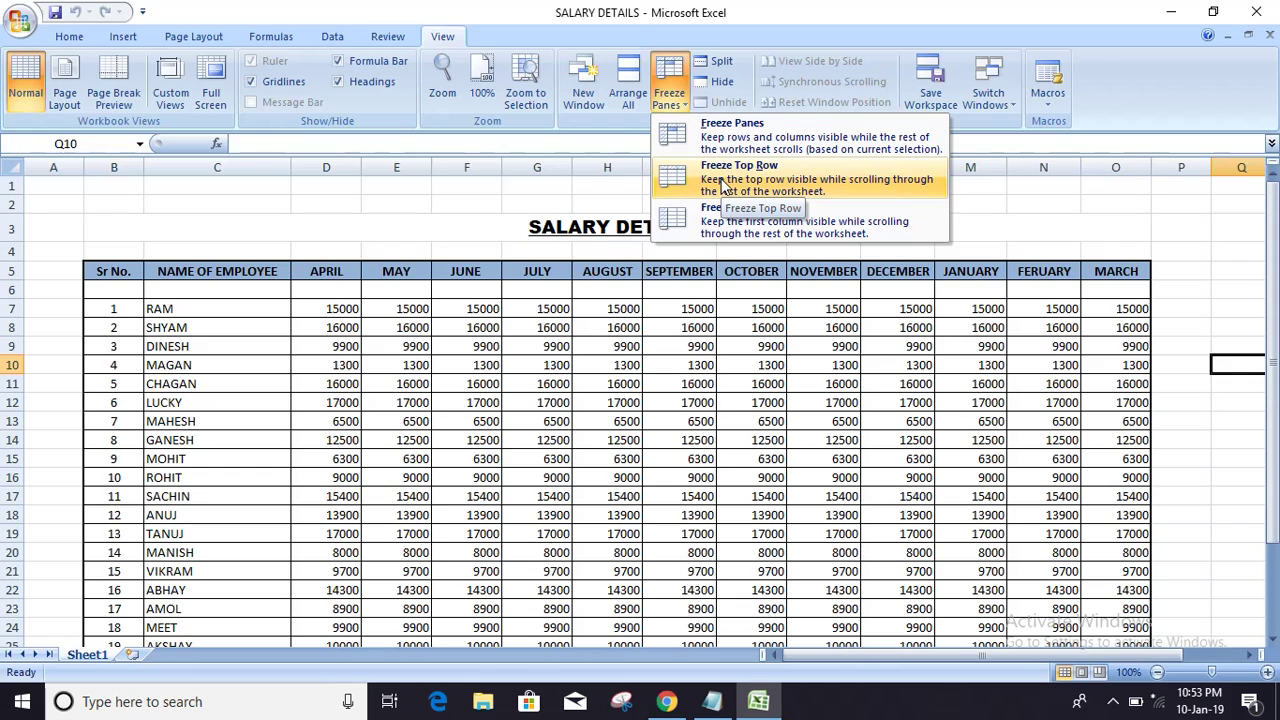
{"action": "left_click", "coordinate": [11, 187]}
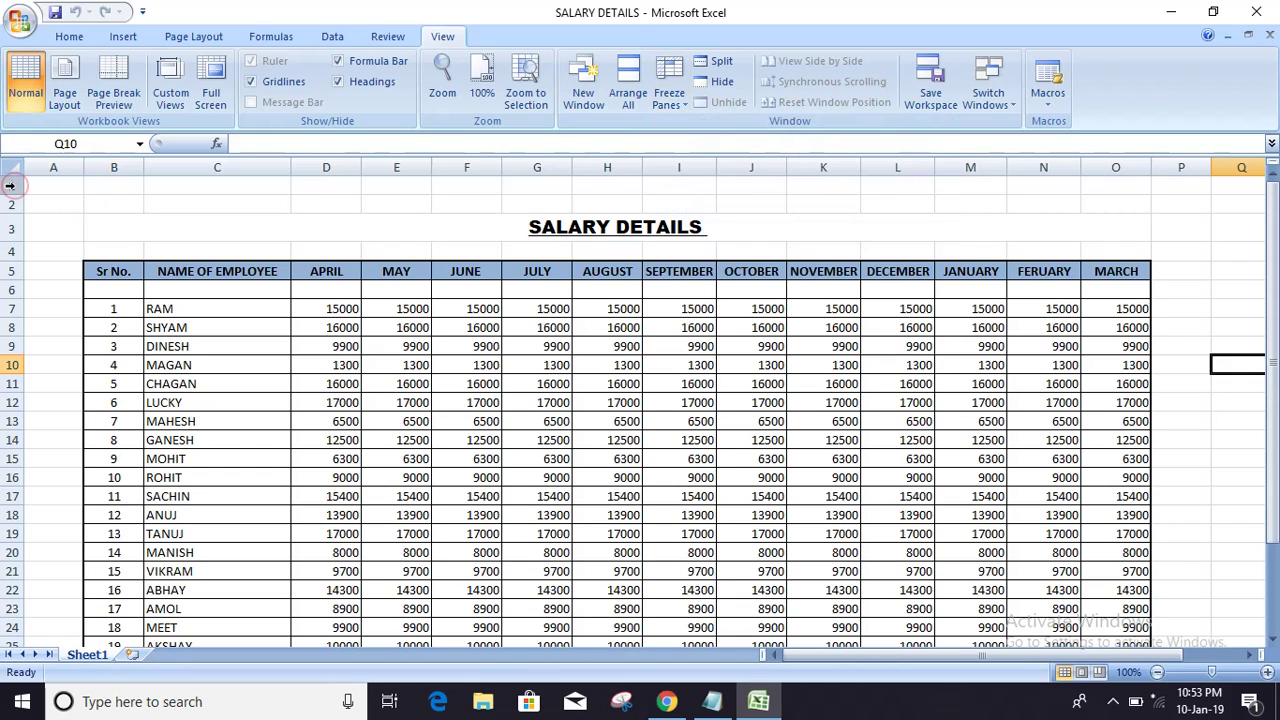
{"action": "left_click", "coordinate": [10, 186]}
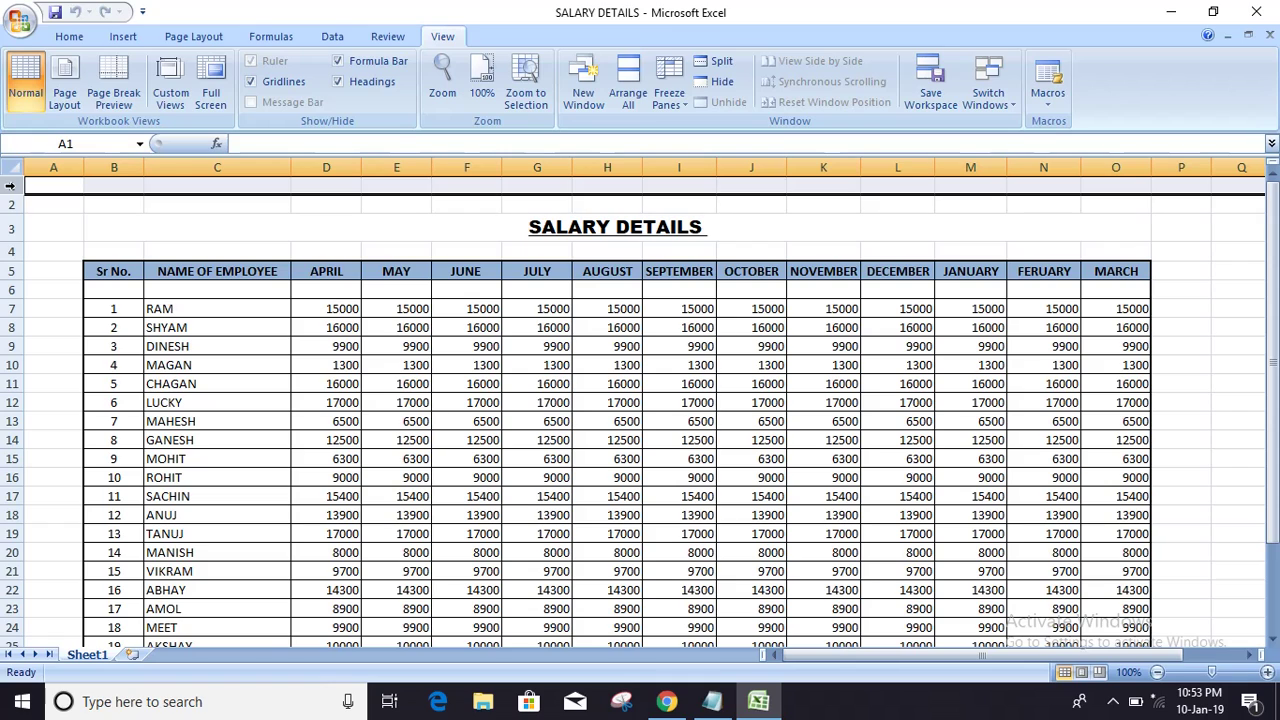
{"action": "left_click", "coordinate": [672, 80]}
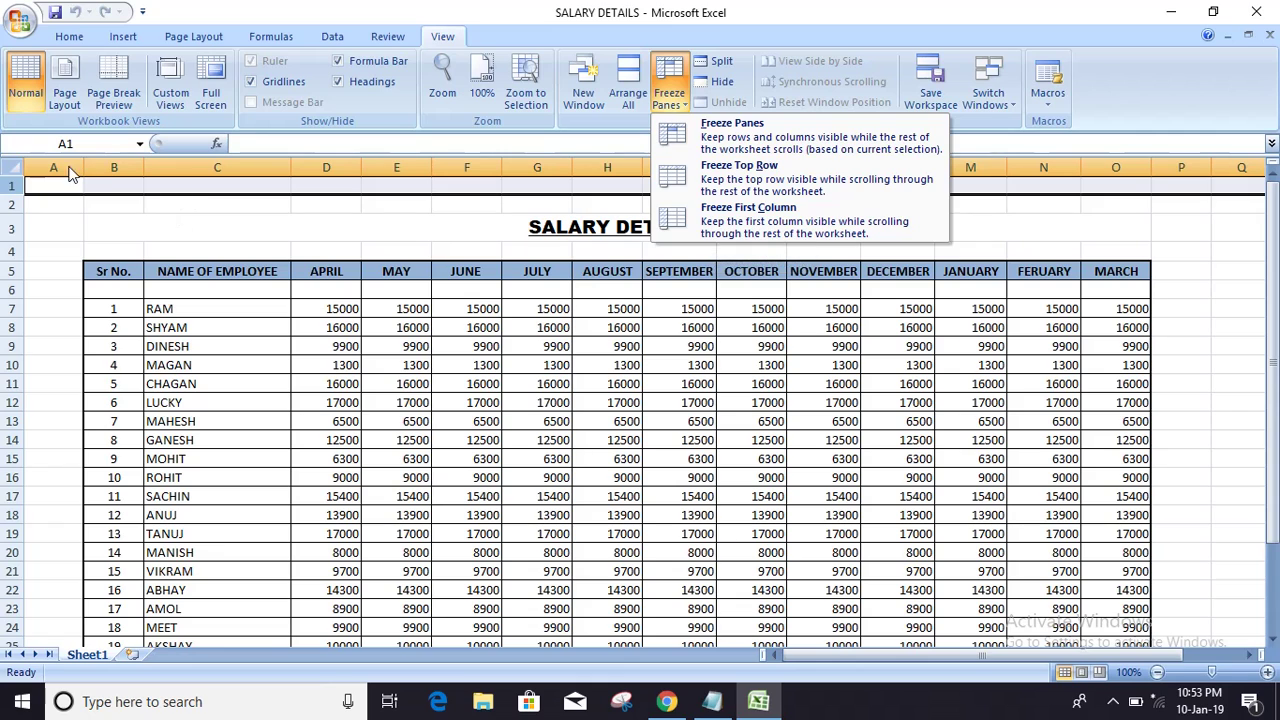
{"action": "key", "text": "c"}
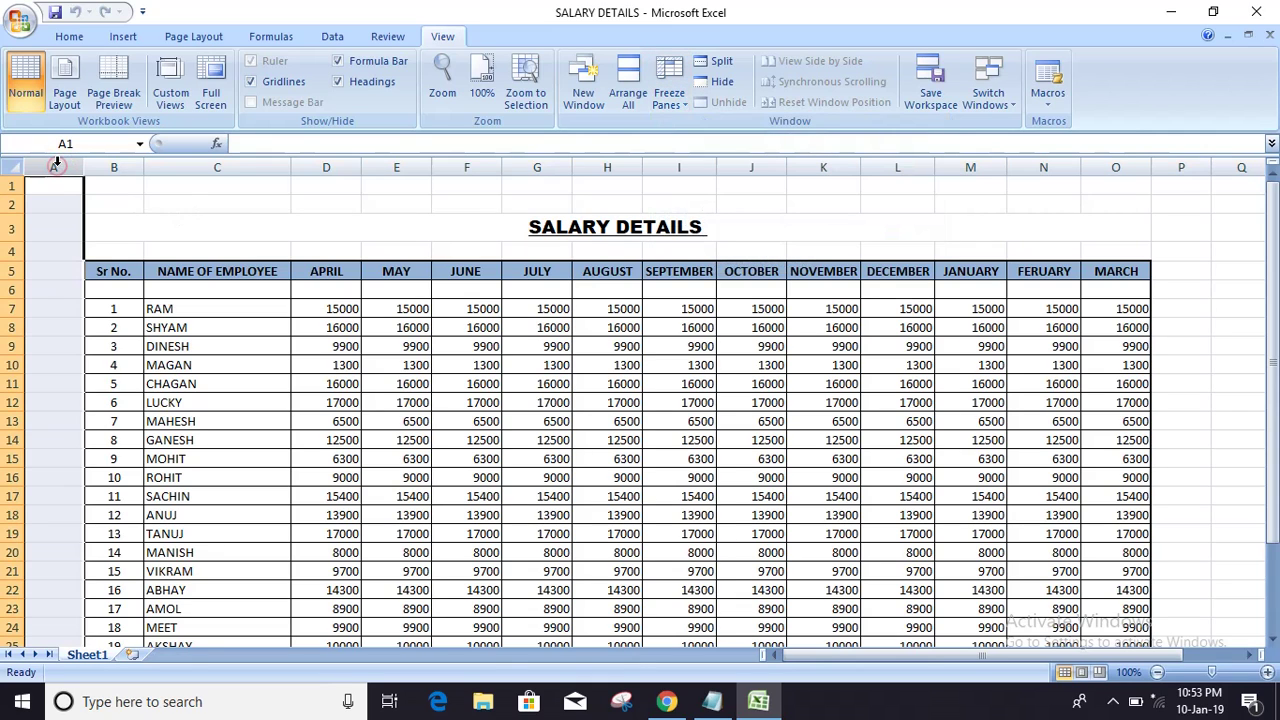
{"action": "left_click", "coordinate": [457, 214]}
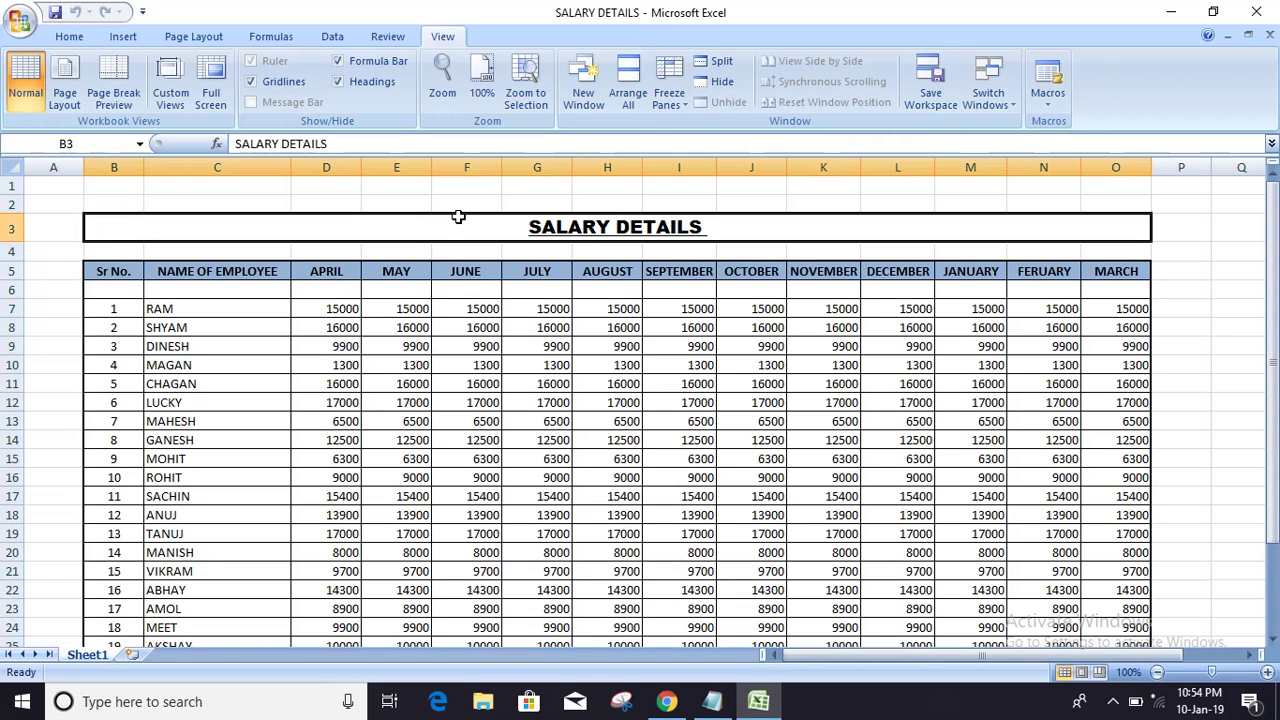
Apply Freeze Top Row and drag the vertical scrollbar to test it.
{"action": "left_click", "coordinate": [670, 95]}
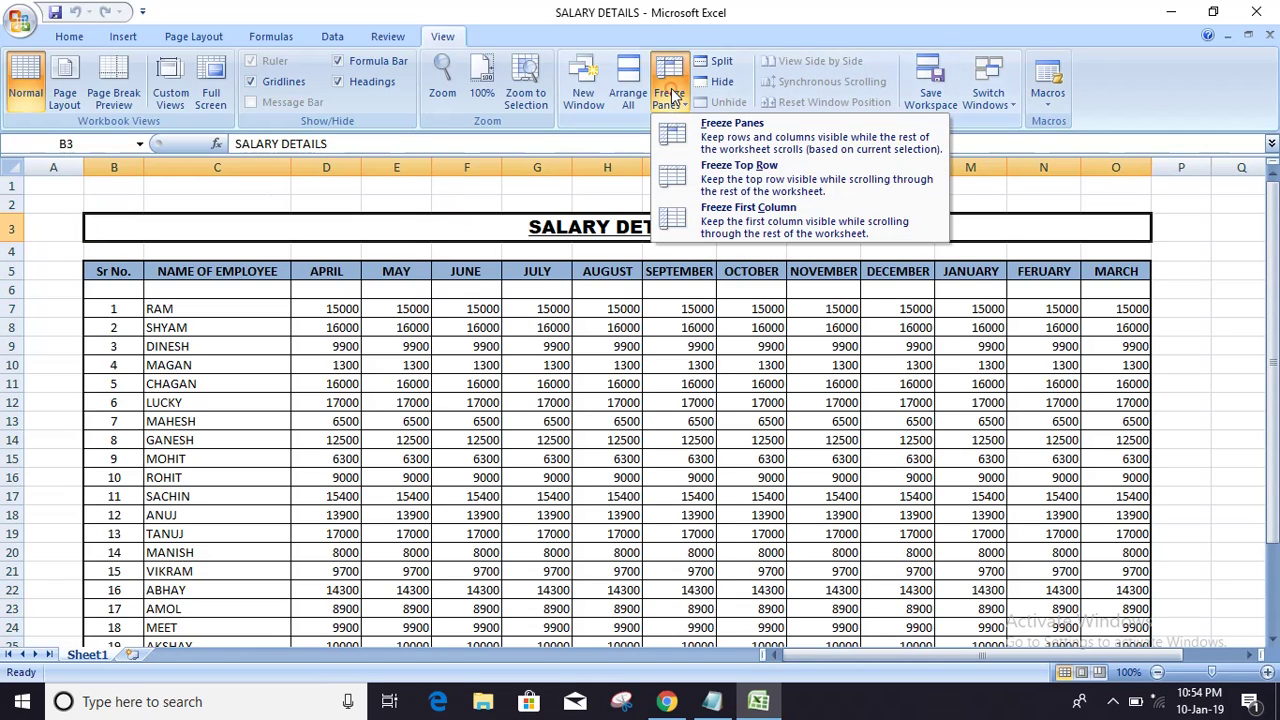
{"action": "left_click", "coordinate": [733, 175]}
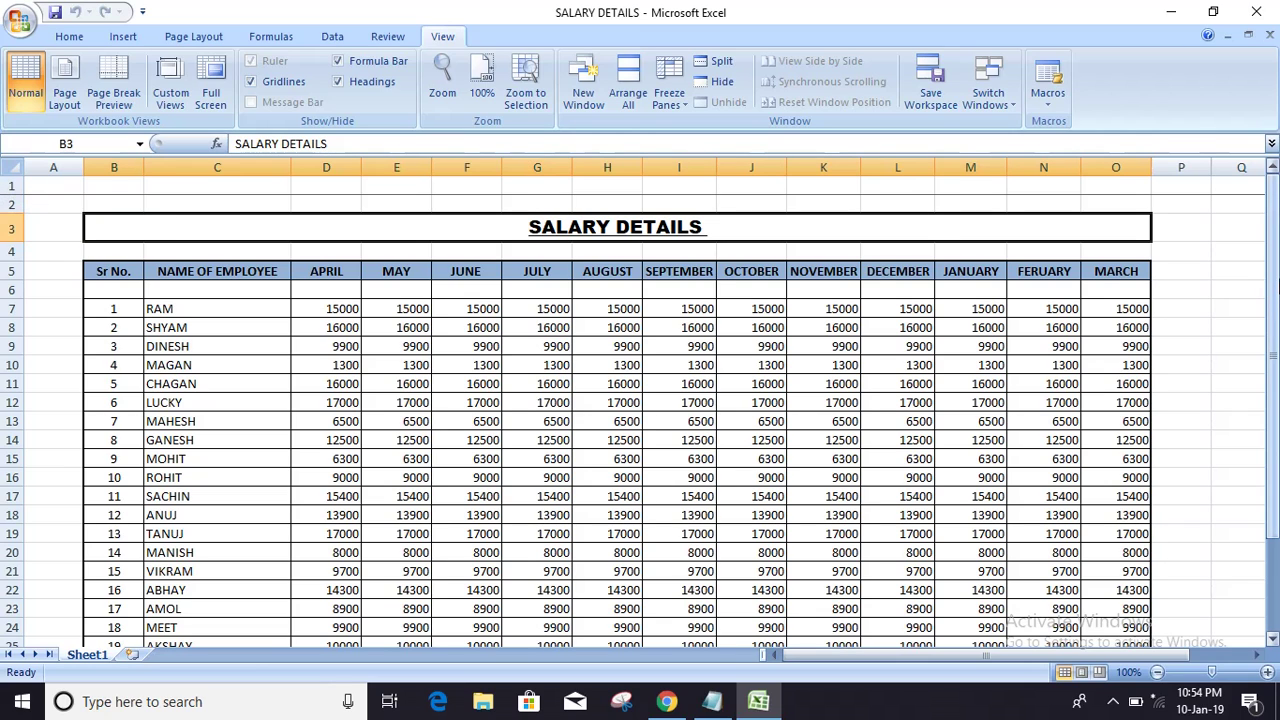
{"action": "mouse_move", "coordinate": [1276, 274]}
{"action": "left_mouse_down"}
{"action": "mouse_move", "coordinate": [1276, 313]}
{"action": "mouse_move", "coordinate": [1276, 268]}
{"action": "left_mouse_up"}
Apply Freeze First Column, scroll sideways to check, then return to the Sr No. column.
{"action": "left_click", "coordinate": [672, 90]}
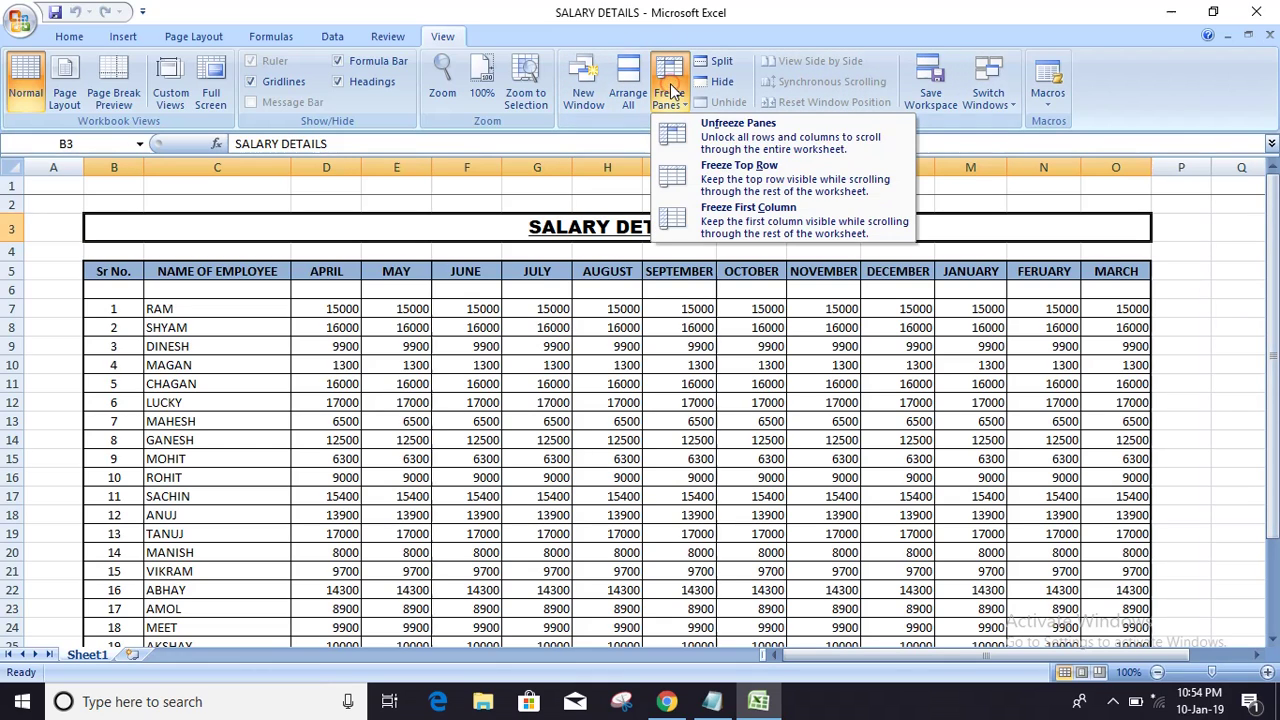
{"action": "left_click", "coordinate": [740, 213]}
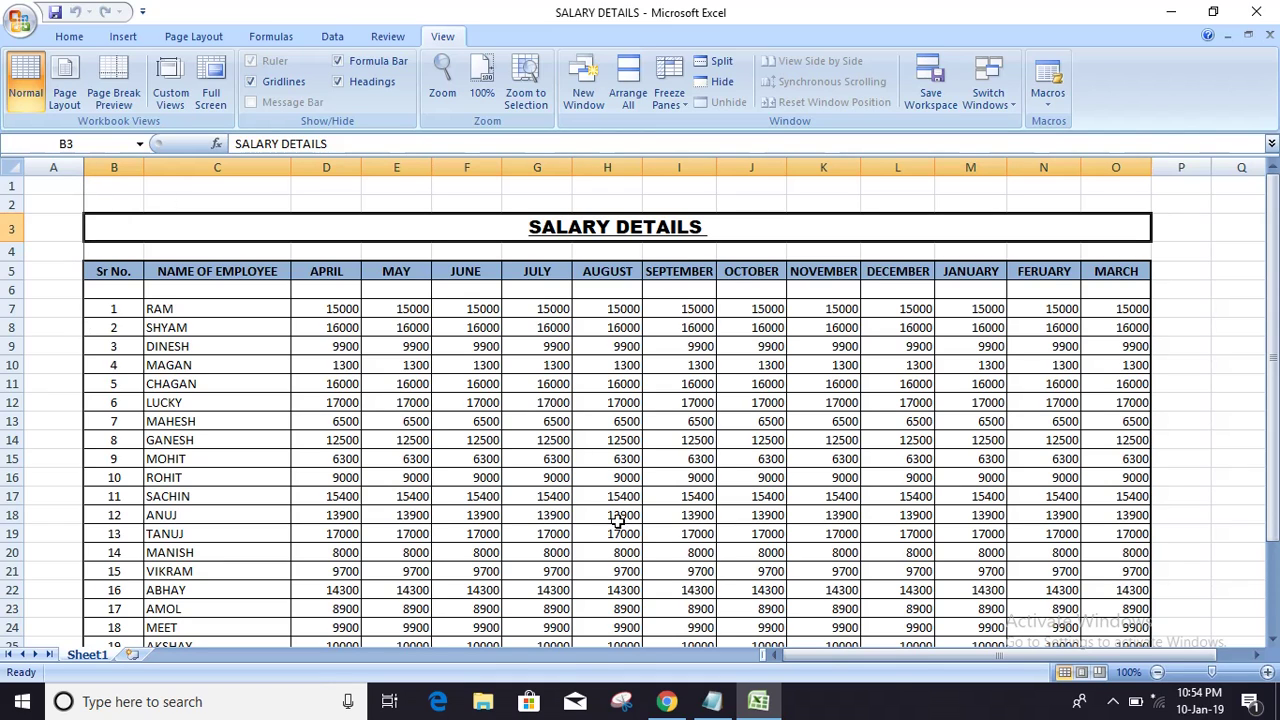
{"action": "mouse_move", "coordinate": [882, 657]}
{"action": "left_mouse_down"}
{"action": "mouse_move", "coordinate": [1040, 657]}
{"action": "mouse_move", "coordinate": [951, 650]}
{"action": "left_mouse_up"}
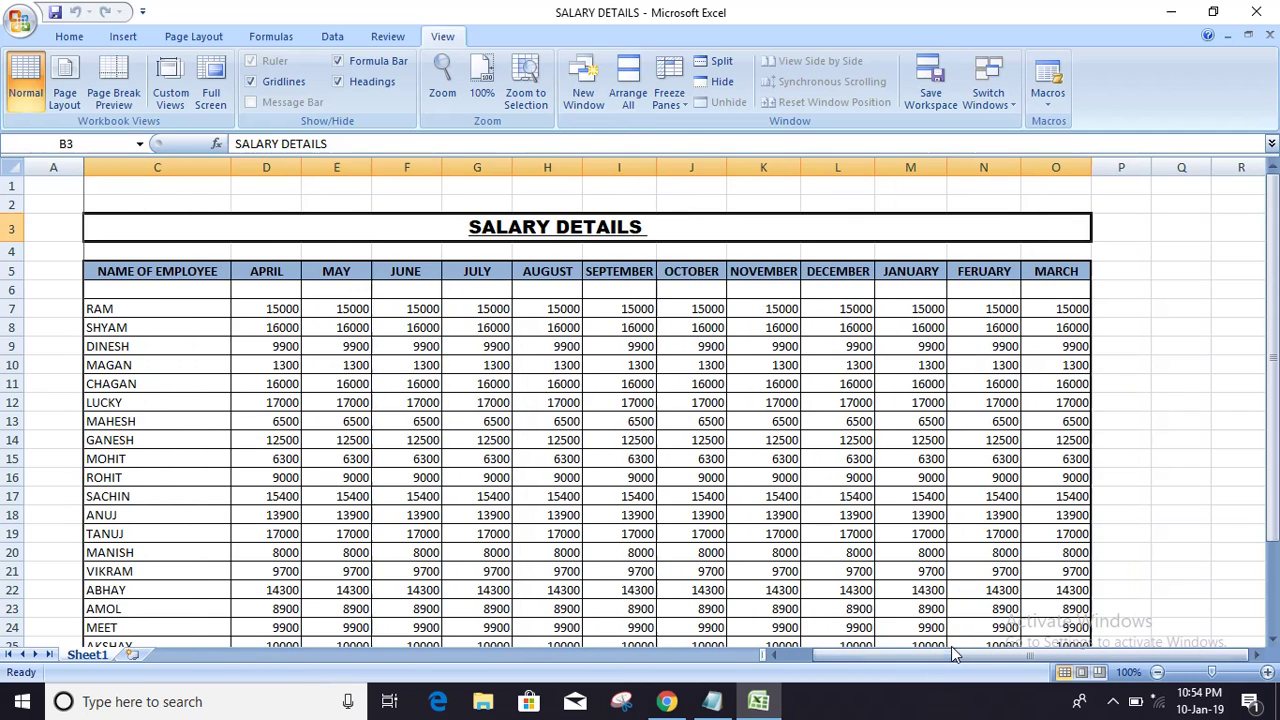
{"action": "left_click", "coordinate": [847, 650]}
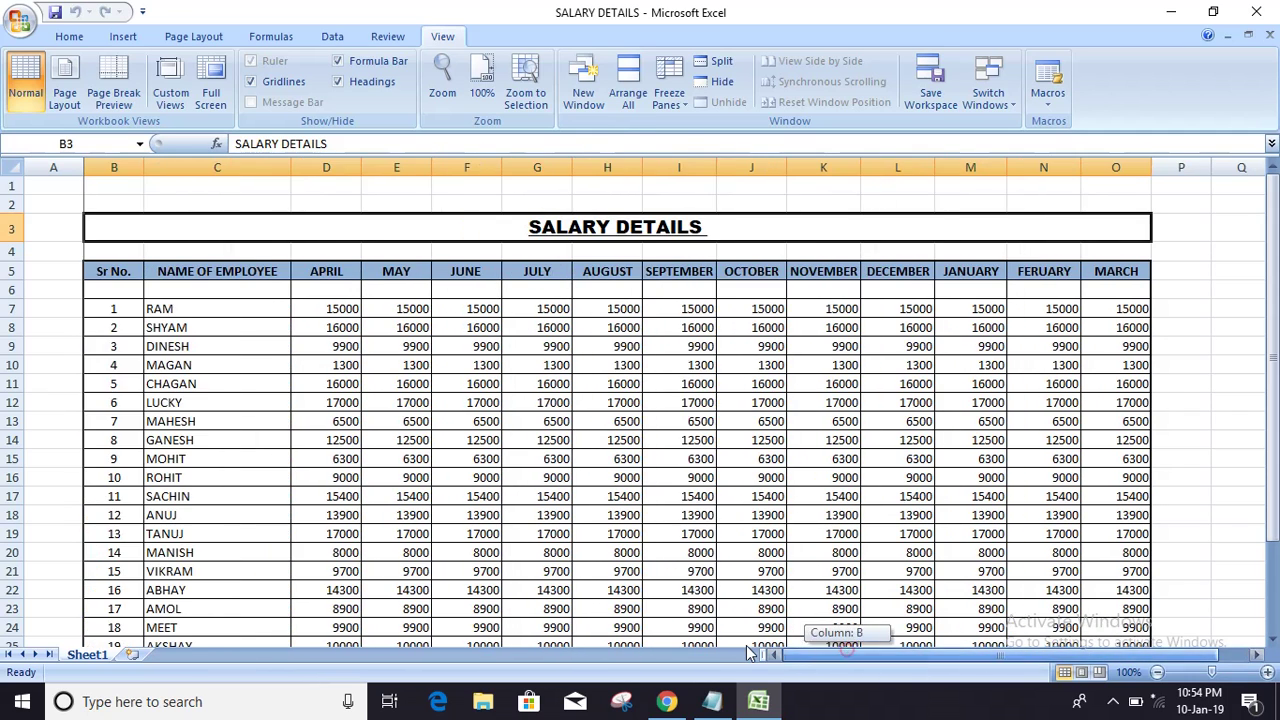
Choose Unfreeze Panes to clear all freezing, then show the Freeze Panes choices again.
{"action": "left_click", "coordinate": [668, 105]}
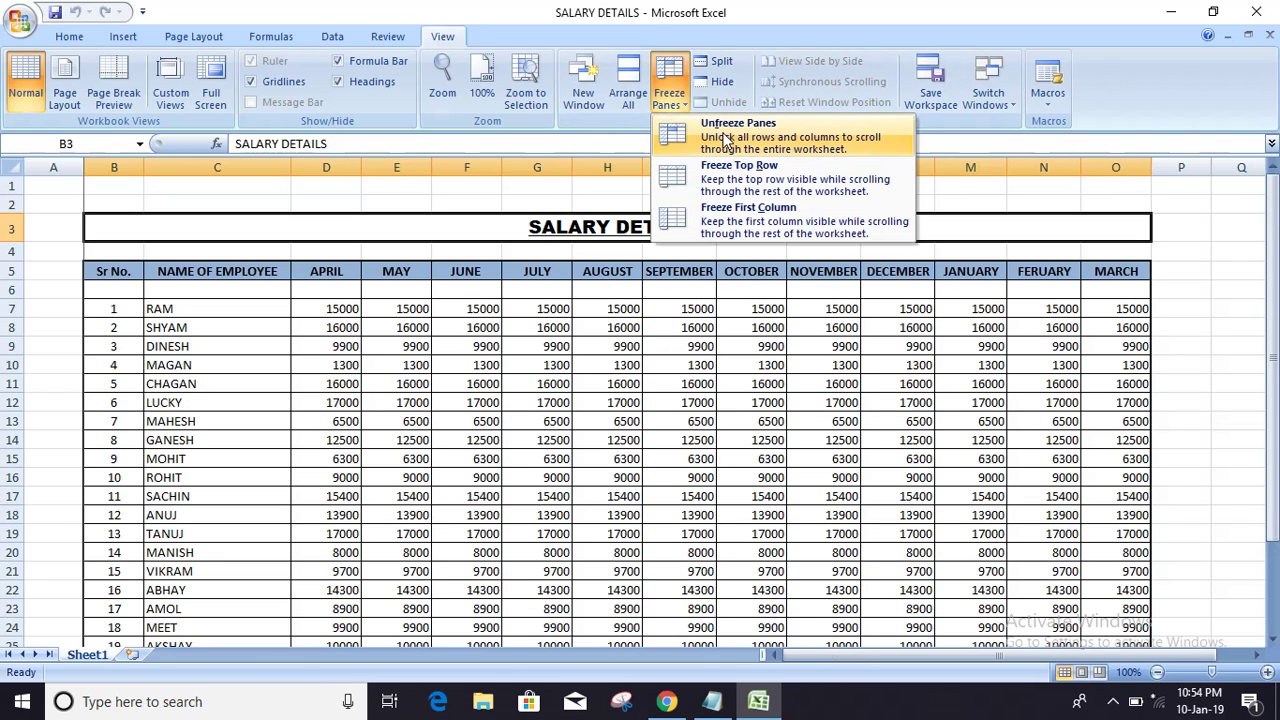
{"action": "left_click", "coordinate": [716, 130]}
{"action": "left_click", "coordinate": [661, 93]}
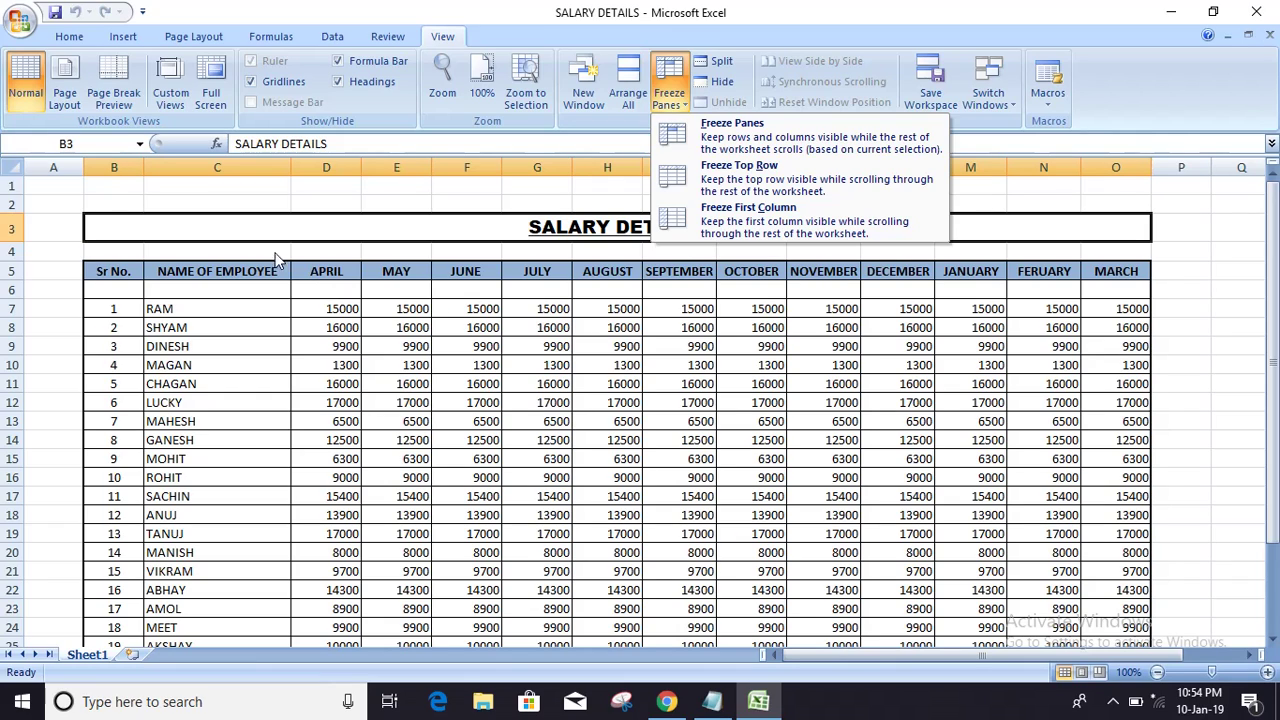
Close the freeze list, highlight header row 5 and column C, then select cell D6.
{"action": "left_click", "coordinate": [8, 283]}
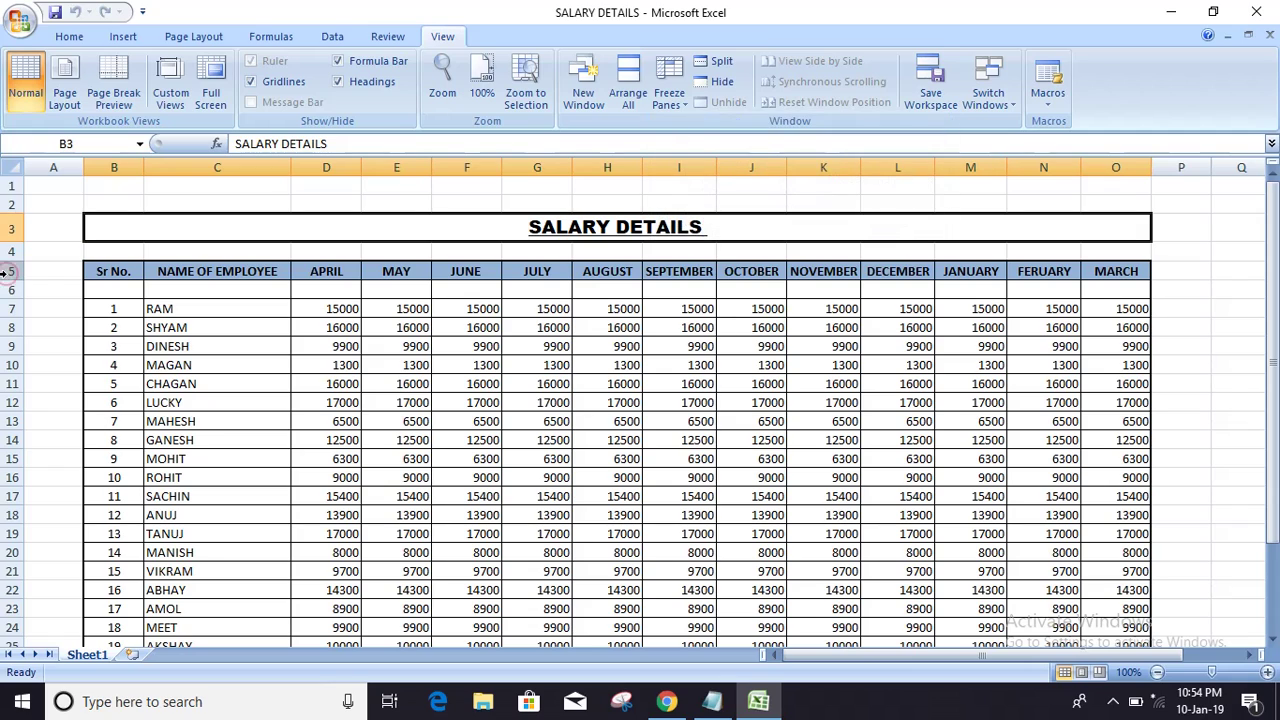
{"action": "left_click", "coordinate": [9, 272]}
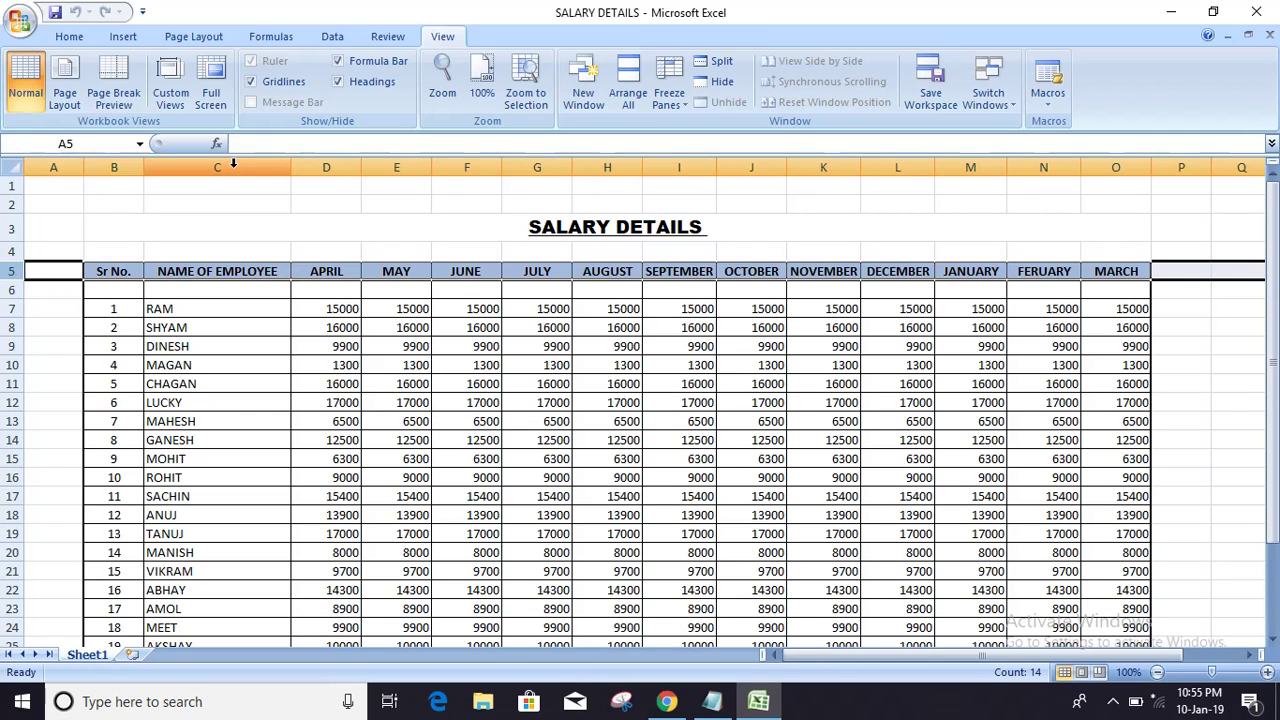
{"action": "left_click", "coordinate": [233, 164]}
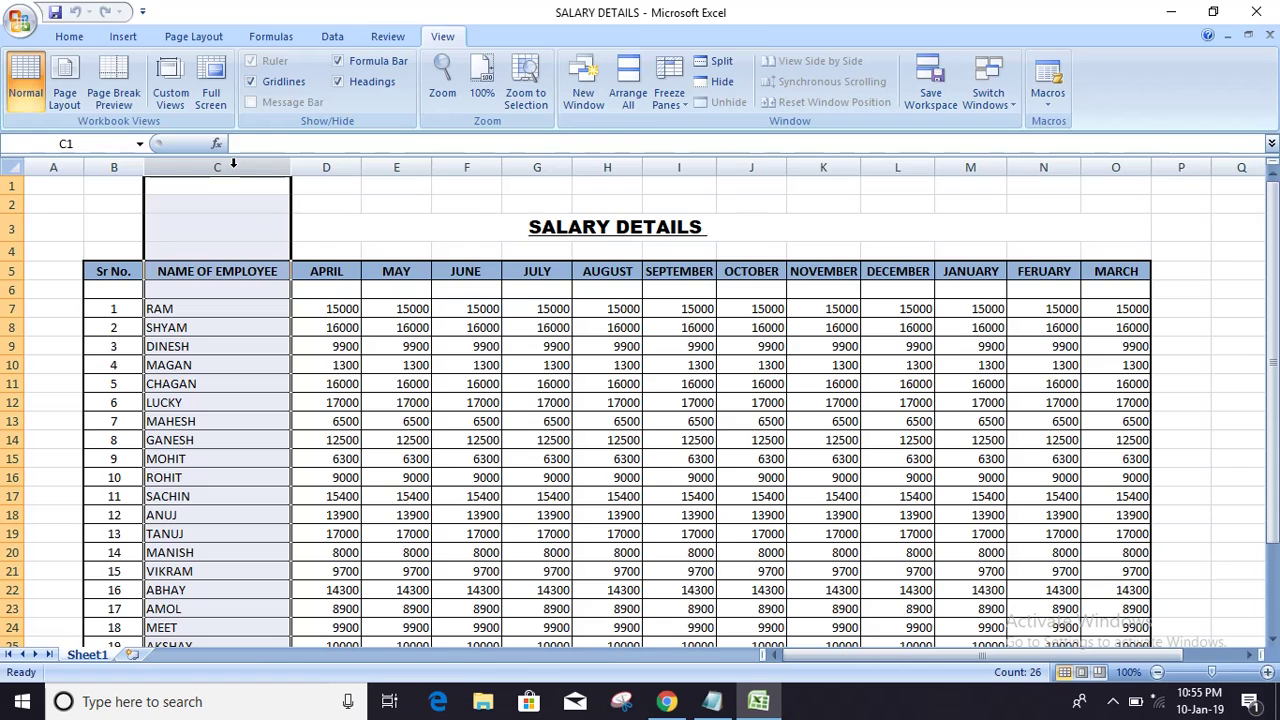
{"action": "left_click", "coordinate": [343, 290]}
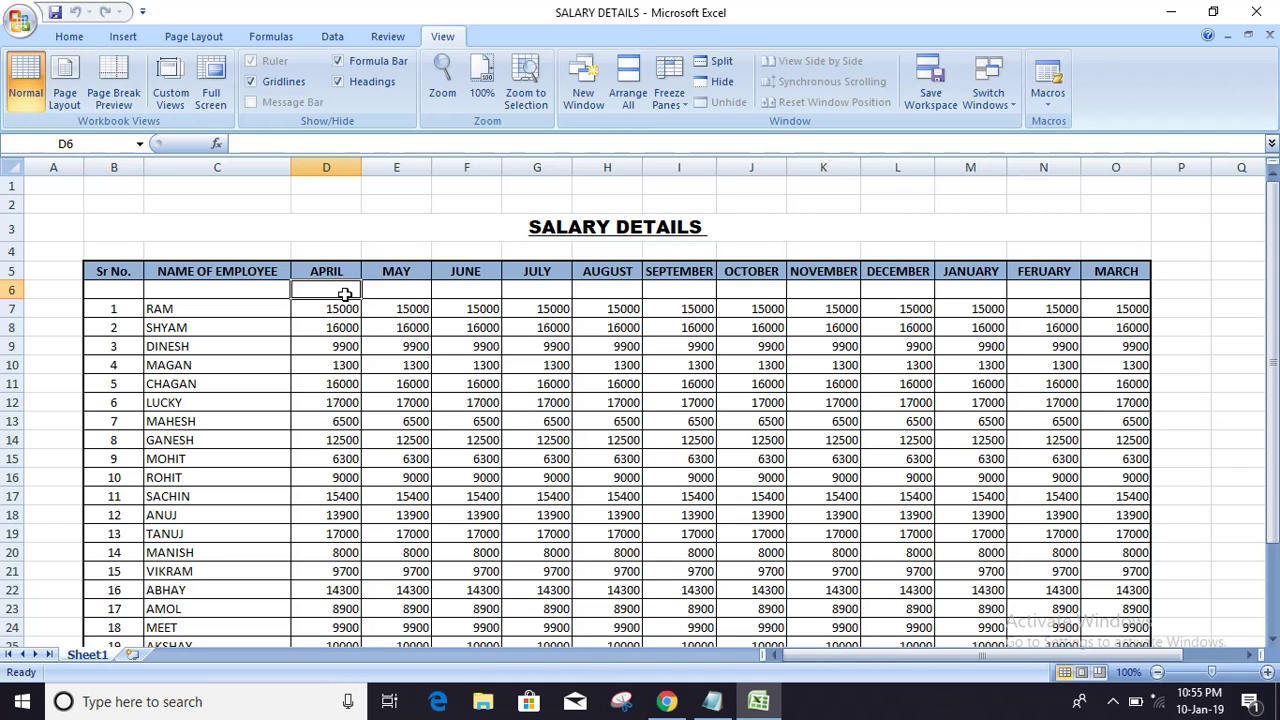
Freeze panes at D6, then scroll vertically and horizontally to confirm rows 1–5 and columns A–C stay fixed.
{"action": "left_click", "coordinate": [669, 95]}
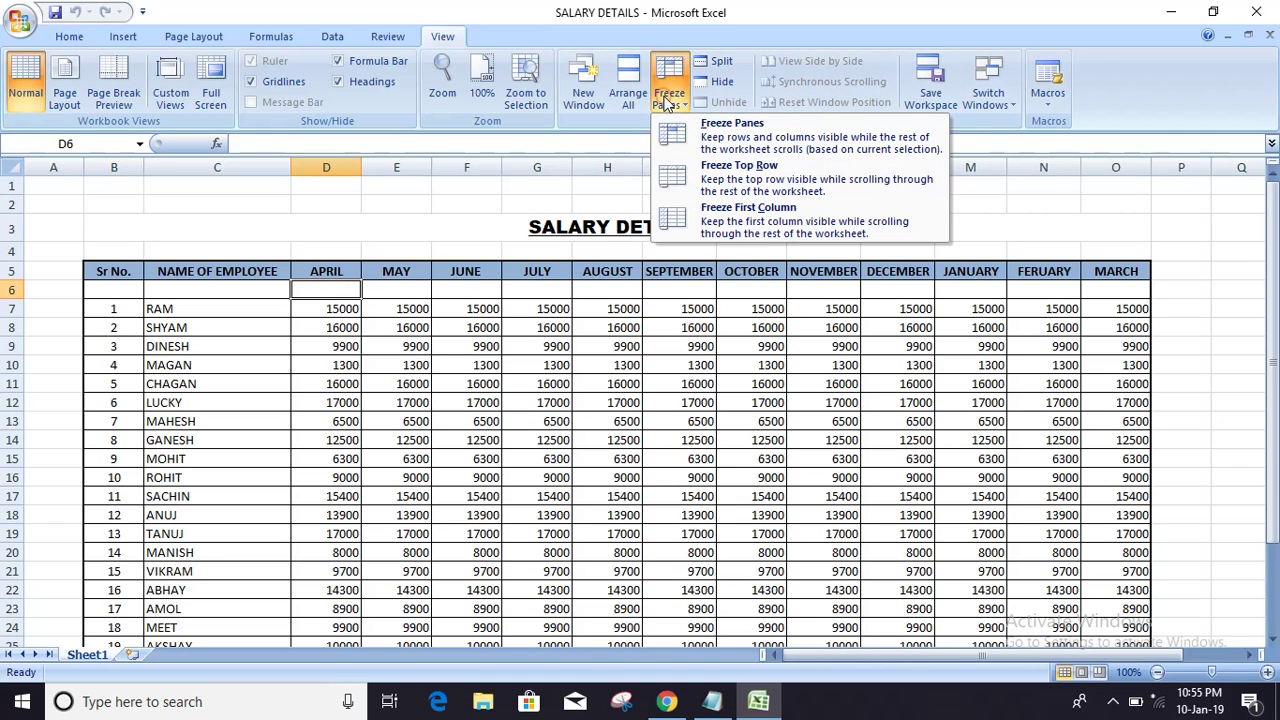
{"action": "left_click", "coordinate": [703, 130]}
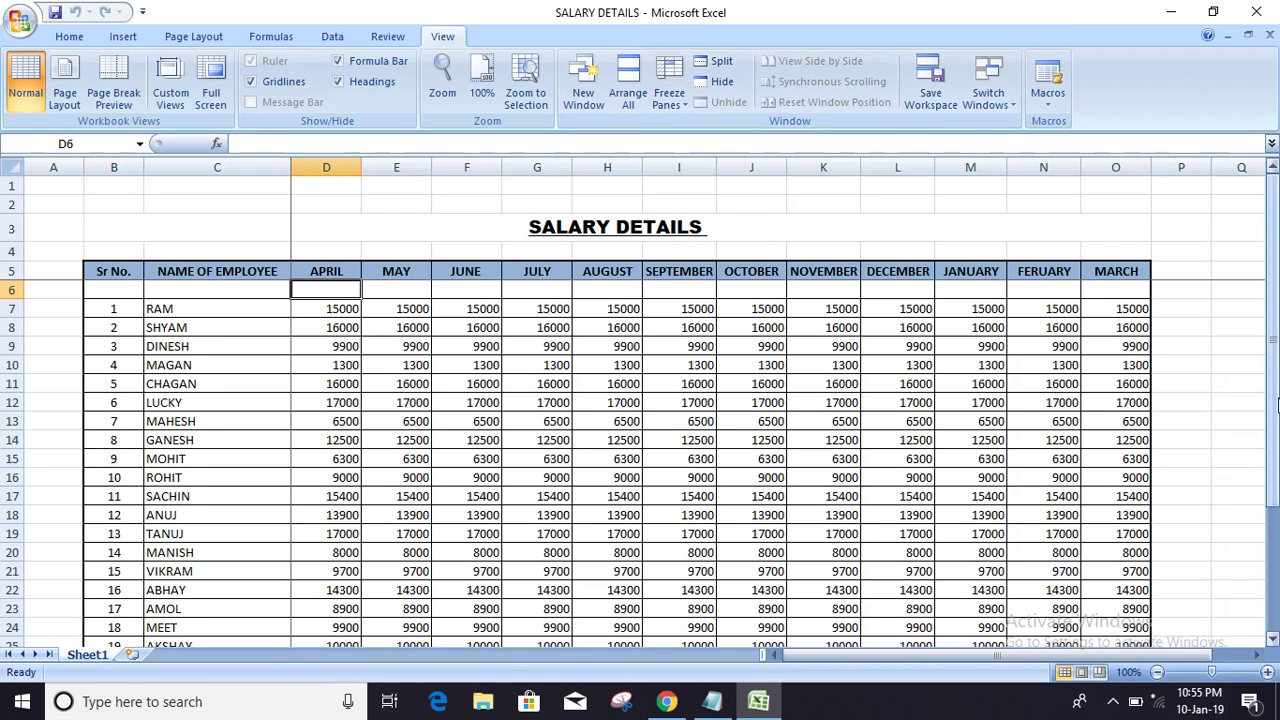
{"action": "left_click_drag", "start_coordinate": [1276, 403], "coordinate": [1276, 512]}
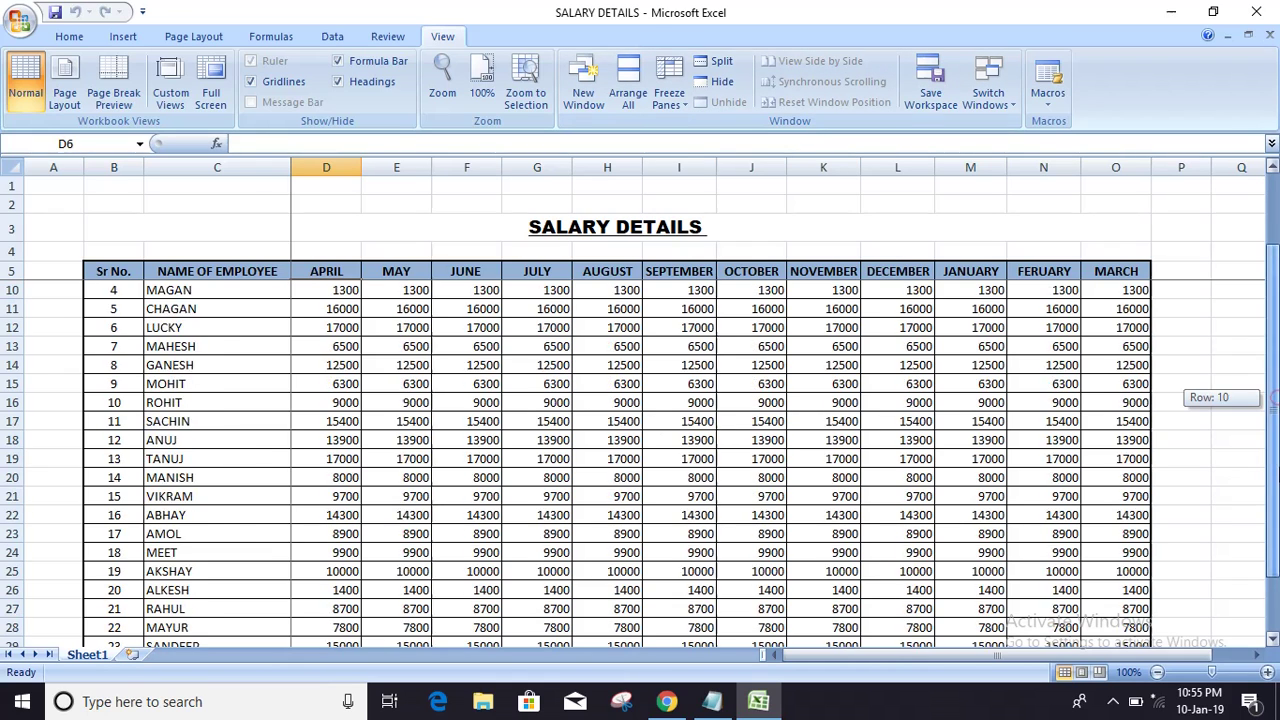
{"action": "left_click", "coordinate": [1274, 466]}
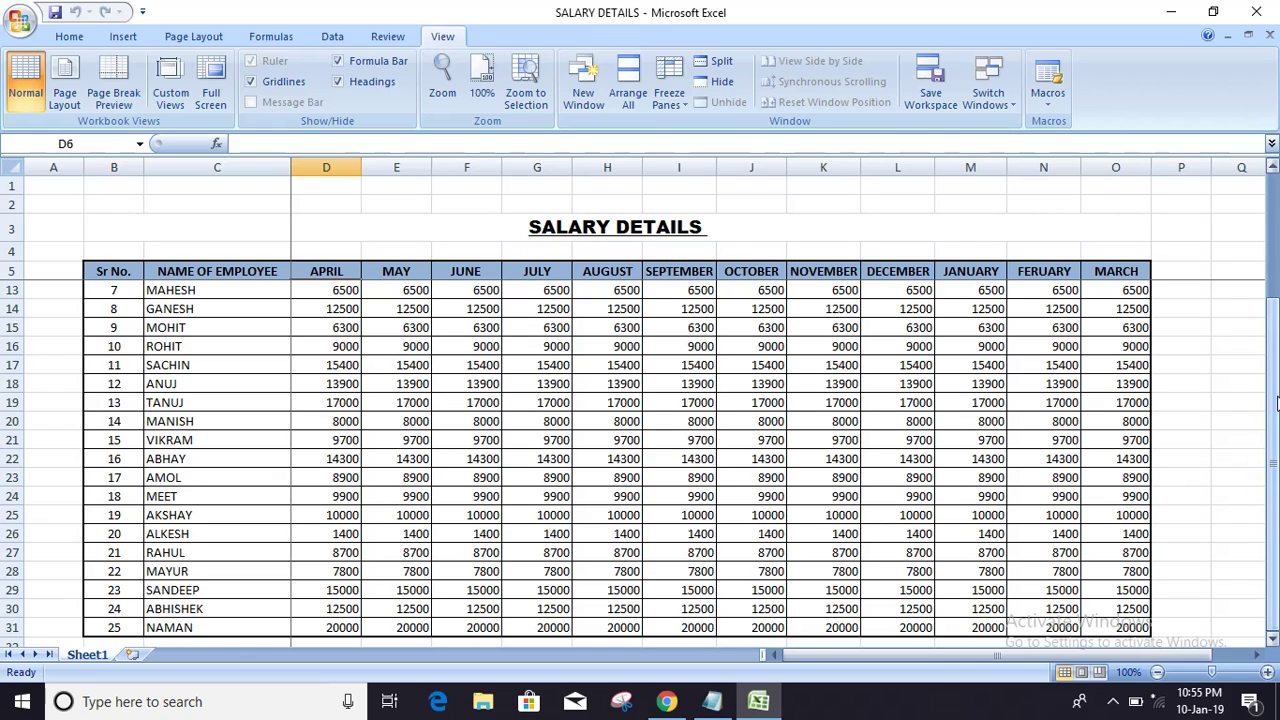
{"action": "mouse_move", "coordinate": [1276, 403]}
{"action": "left_mouse_down"}
{"action": "mouse_move", "coordinate": [1274, 238]}
{"action": "mouse_move", "coordinate": [1274, 300]}
{"action": "left_mouse_up"}
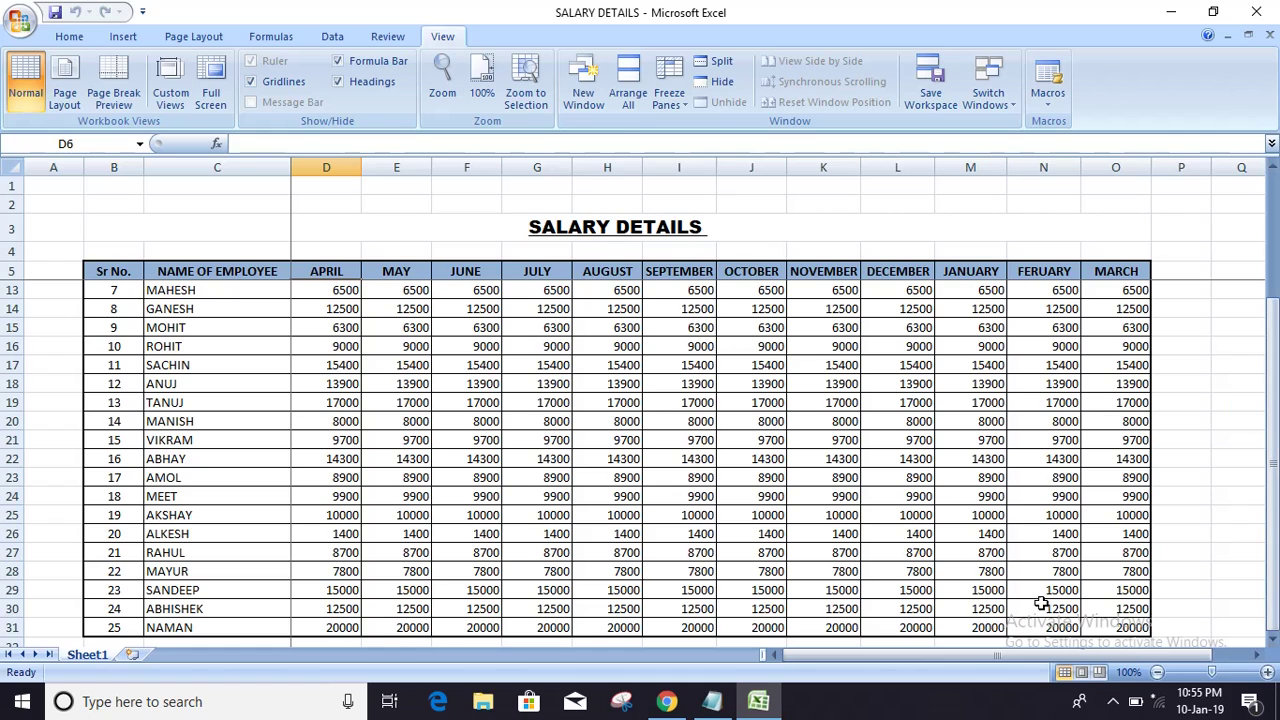
{"action": "left_click_drag", "start_coordinate": [958, 654], "coordinate": [1011, 659]}
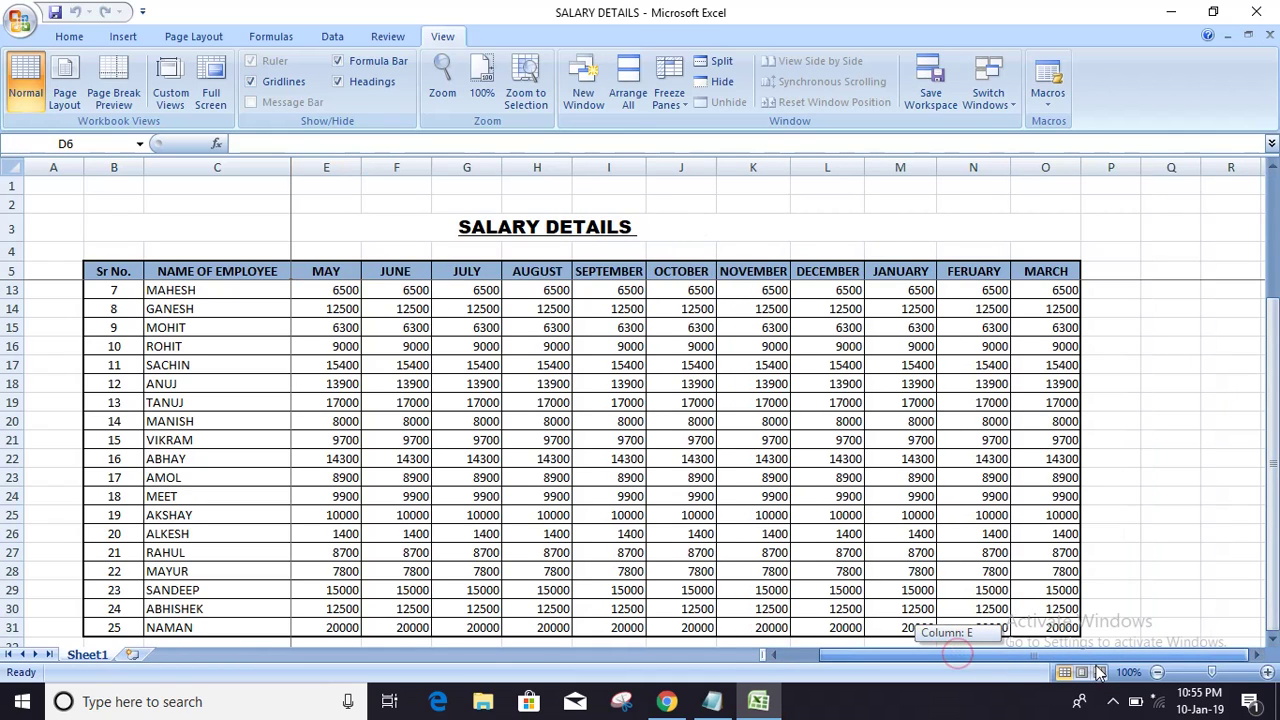
{"action": "left_click_drag", "start_coordinate": [1098, 672], "coordinate": [867, 663]}
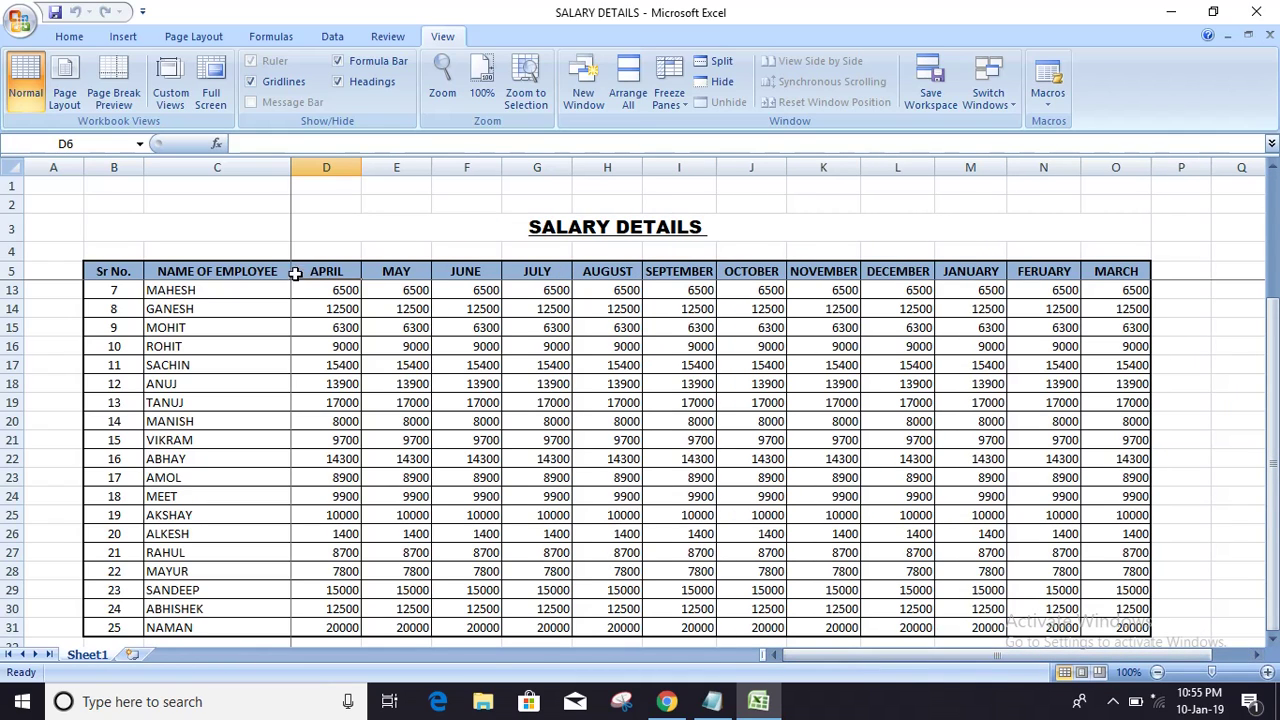
{"action": "left_click", "coordinate": [336, 170]}
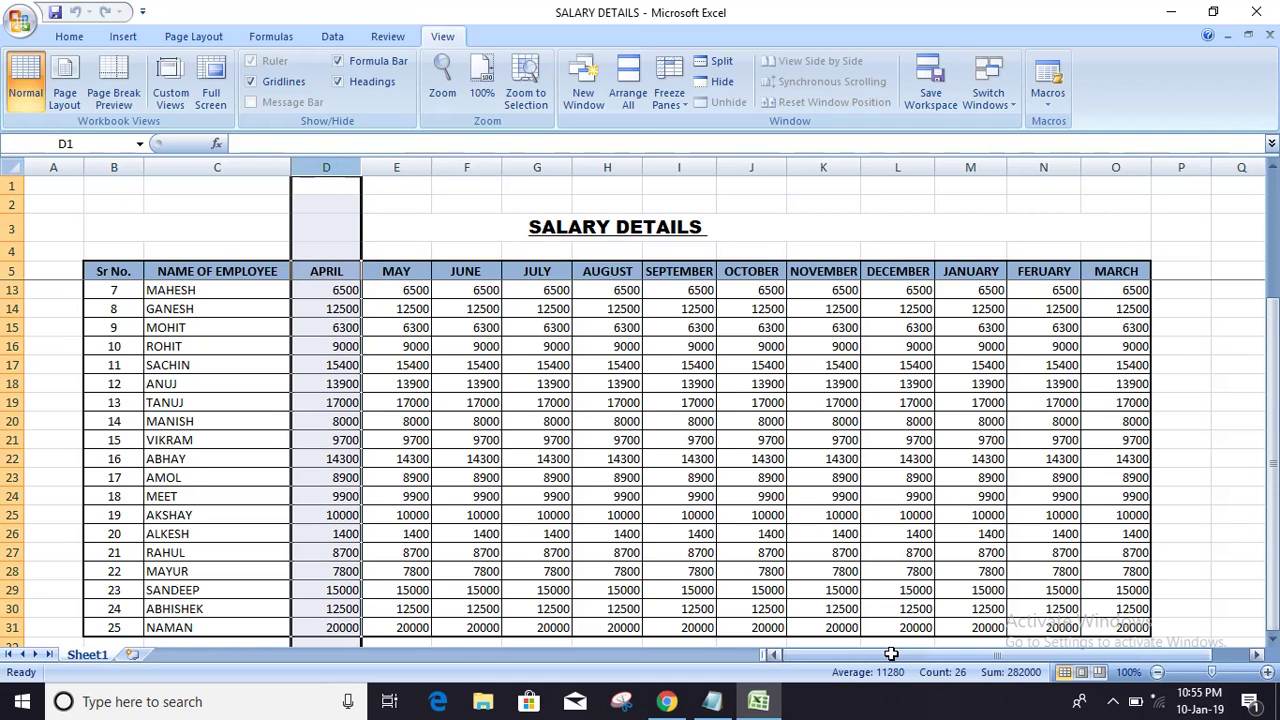
{"action": "mouse_move", "coordinate": [890, 654]}
{"action": "left_mouse_down"}
{"action": "mouse_move", "coordinate": [1047, 660]}
{"action": "mouse_move", "coordinate": [866, 652]}
{"action": "mouse_move", "coordinate": [968, 652]}
{"action": "mouse_move", "coordinate": [954, 652]}
{"action": "left_mouse_up"}
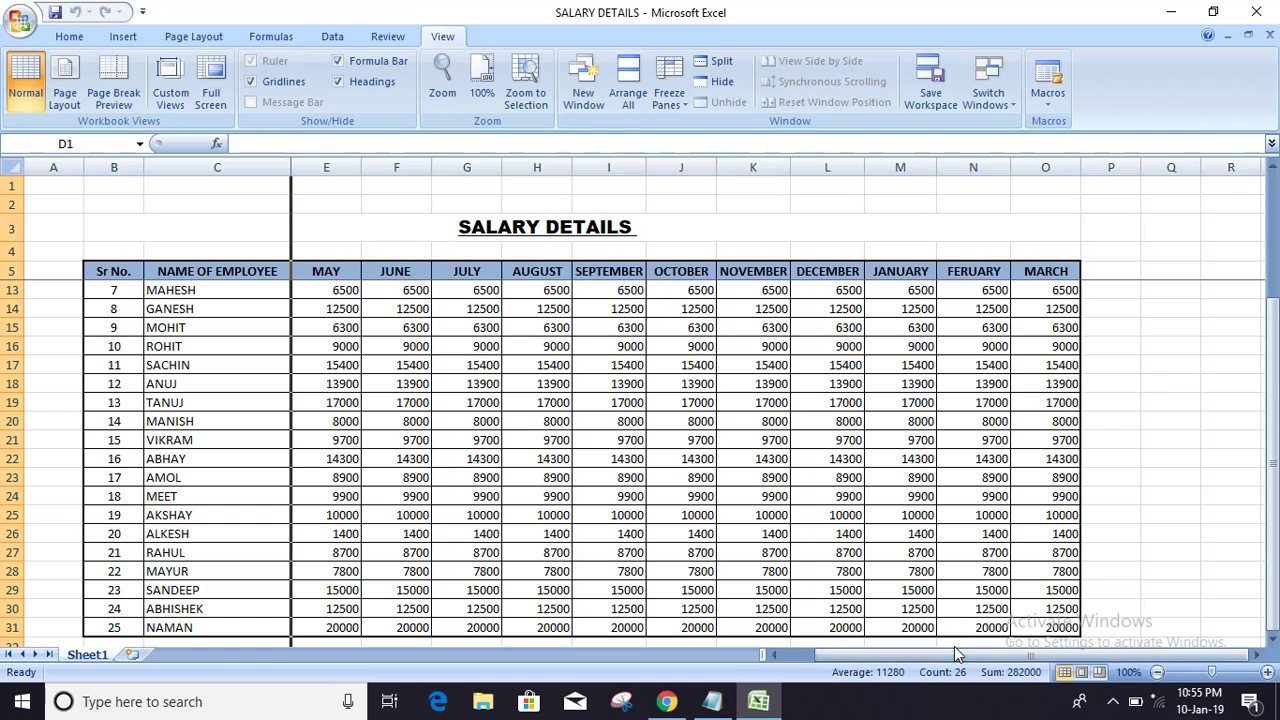
{"action": "left_click", "coordinate": [180, 442]}
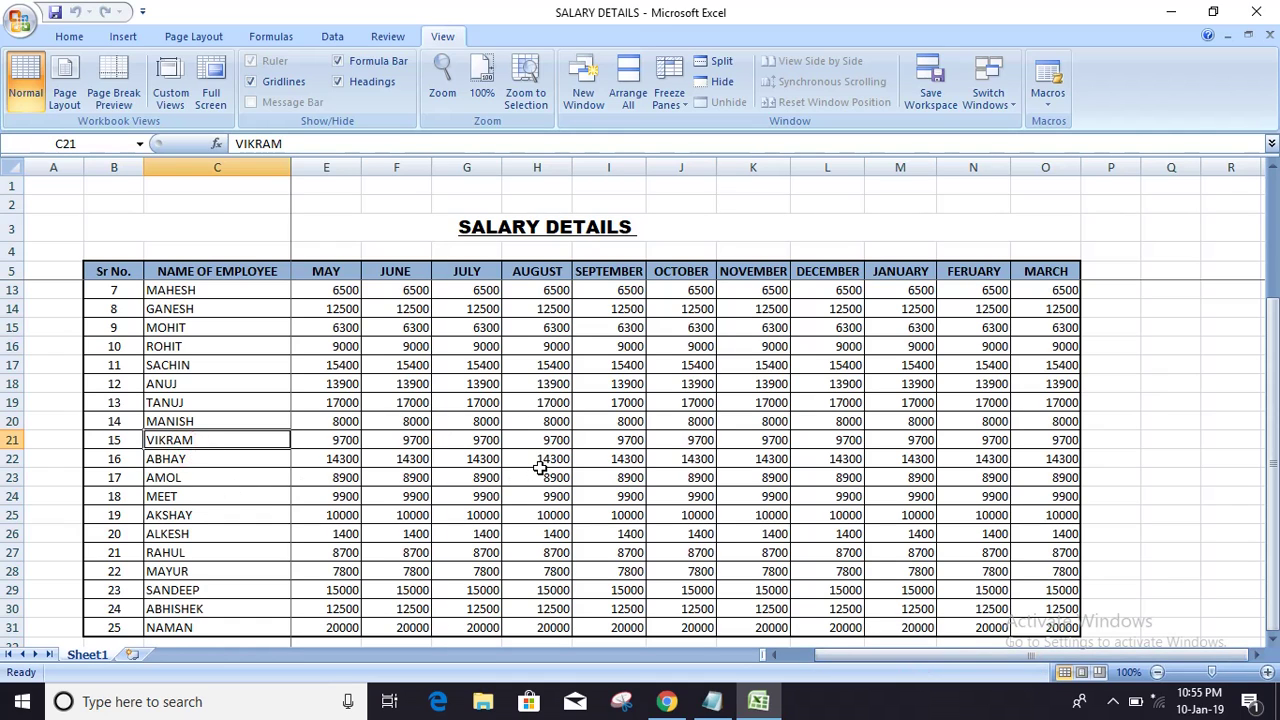
{"action": "left_click_drag", "start_coordinate": [1275, 552], "coordinate": [1275, 463]}
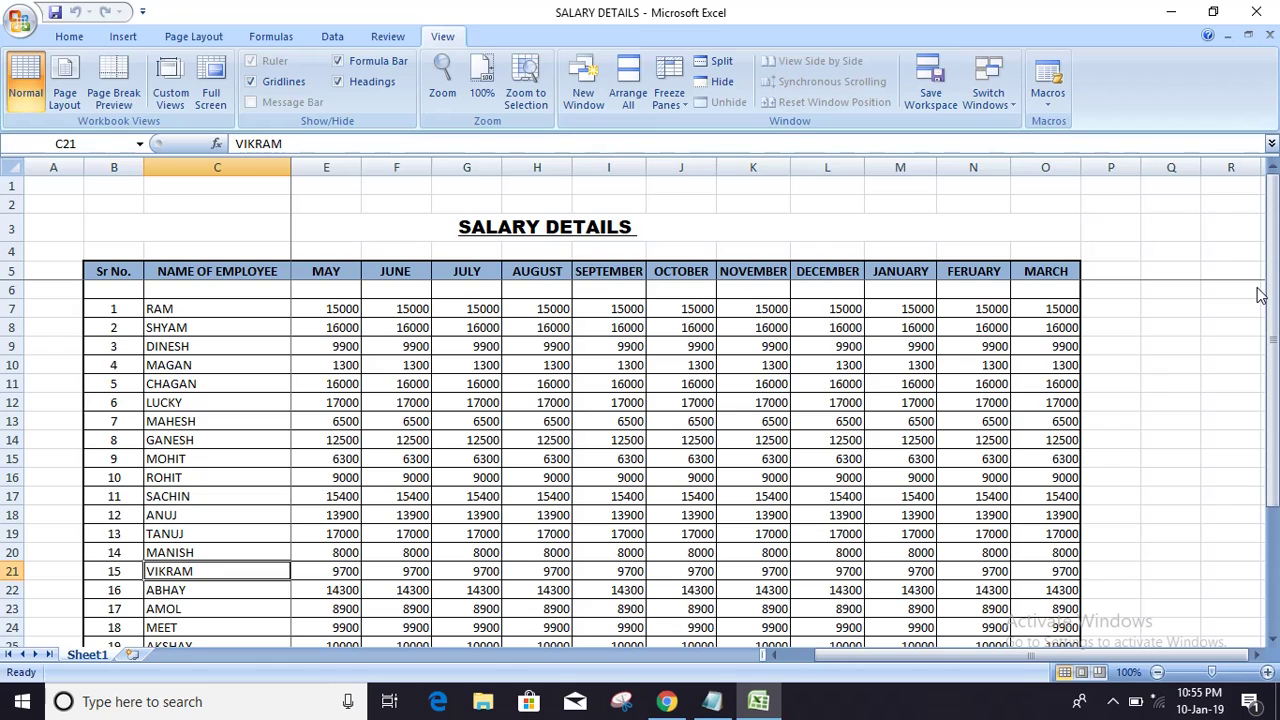
{"action": "left_click_drag", "start_coordinate": [1272, 300], "coordinate": [1272, 335]}
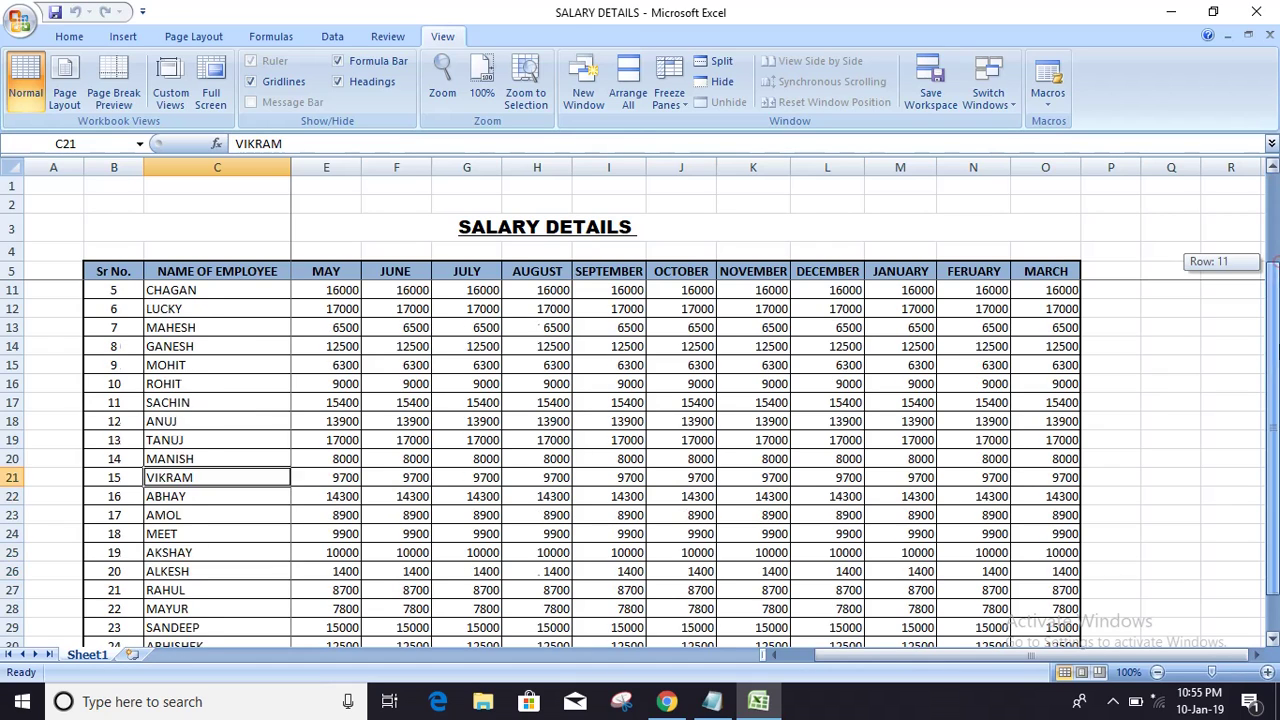
{"action": "left_click", "coordinate": [1191, 508]}
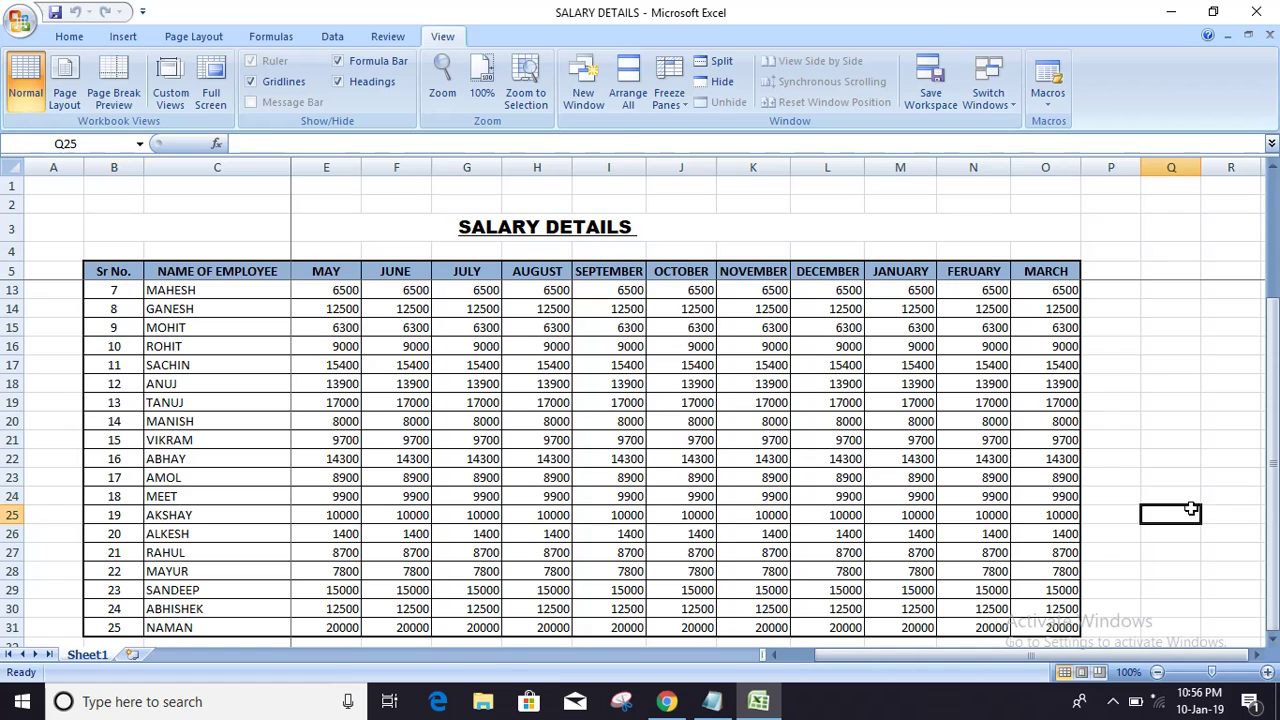
{"action": "key", "text": "ctrl+End"}
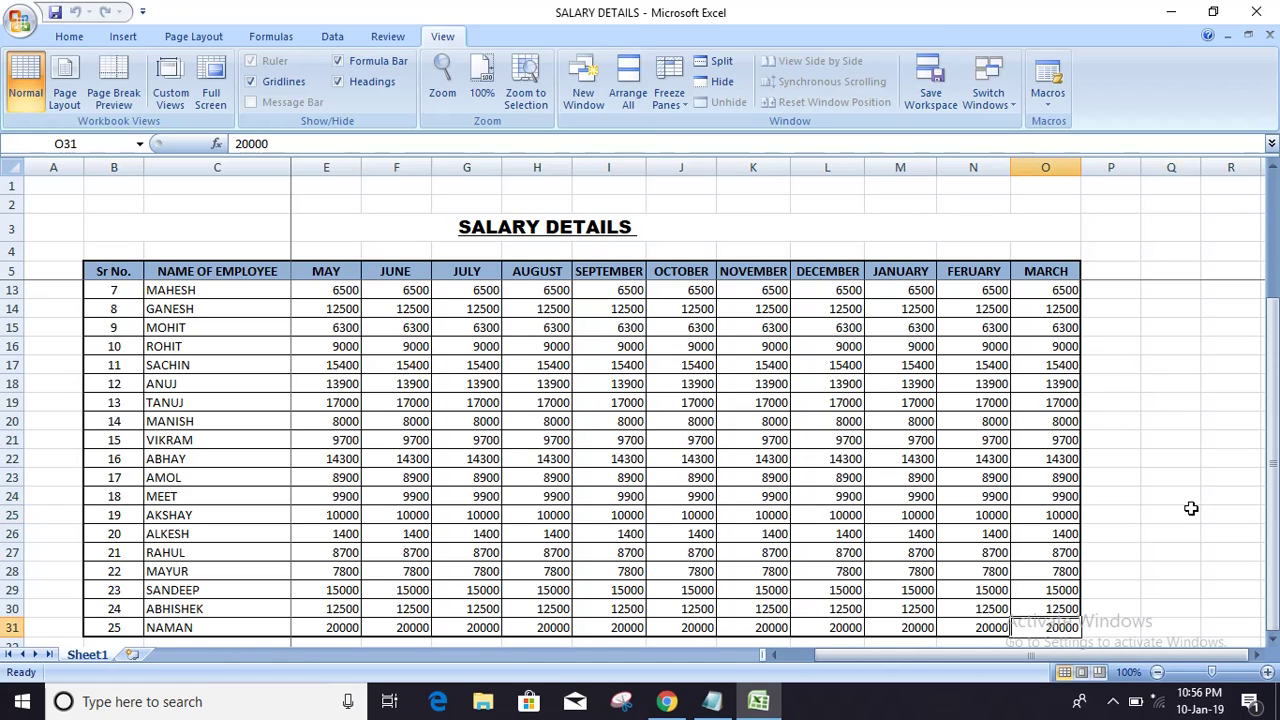